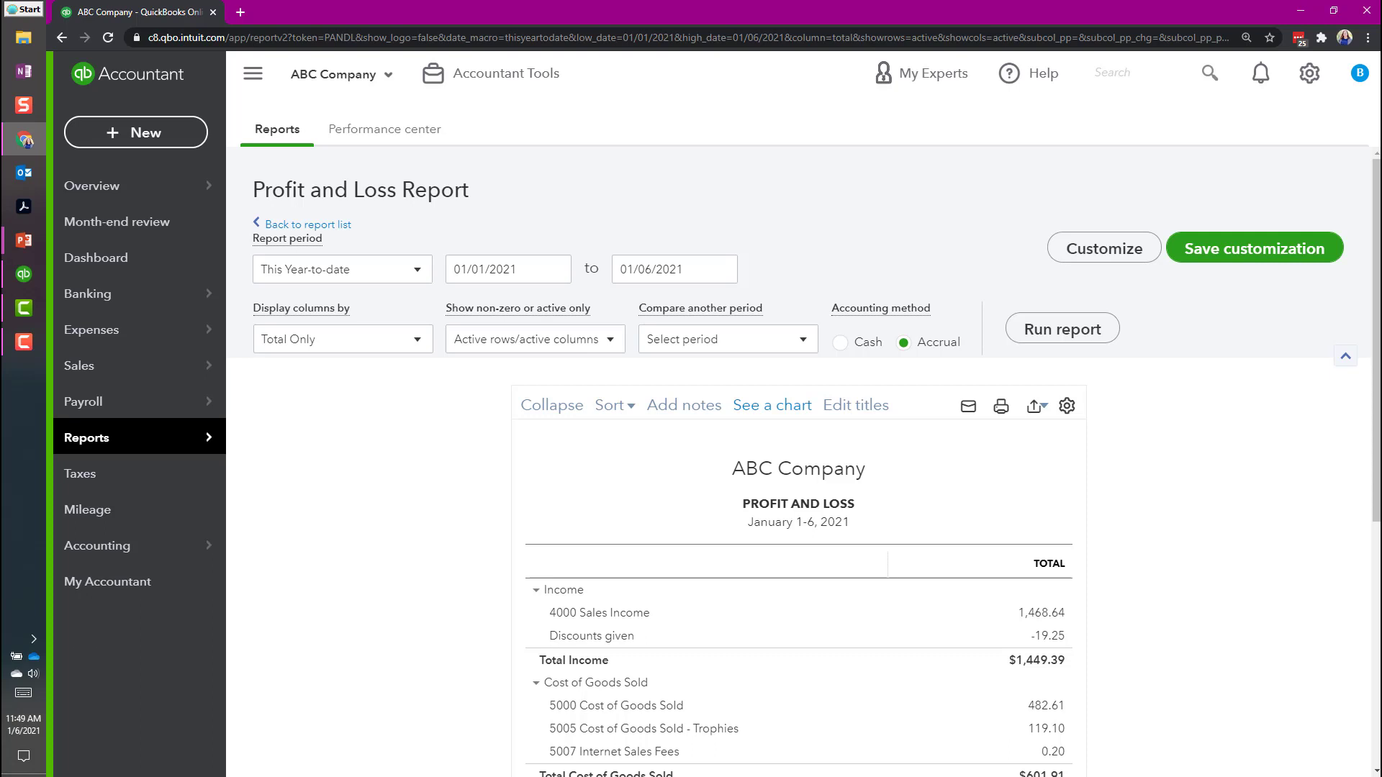
Set the Profit and Loss report period to Last Year and display its columns by Quarters
click(417, 269)
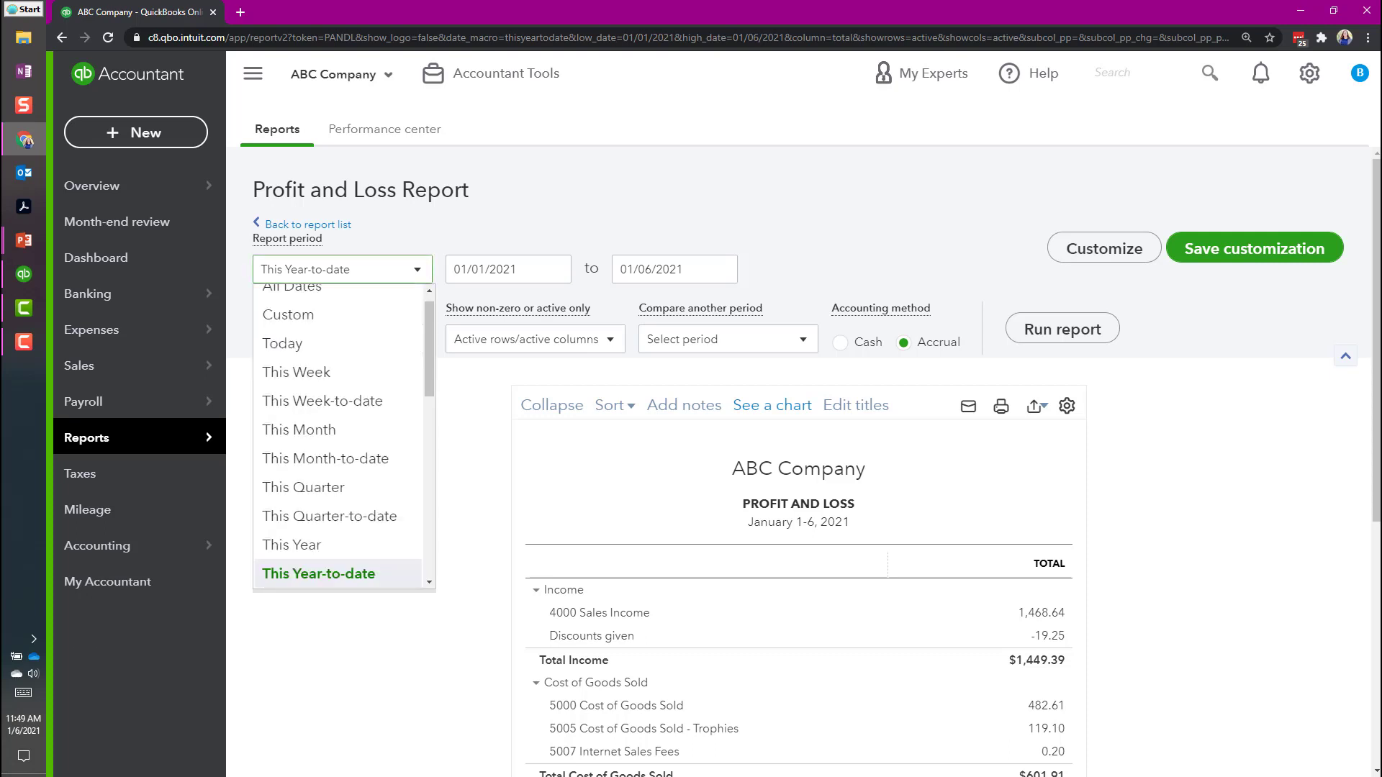
scroll(346, 459, down, 1)
scroll(338, 430, down, 5)
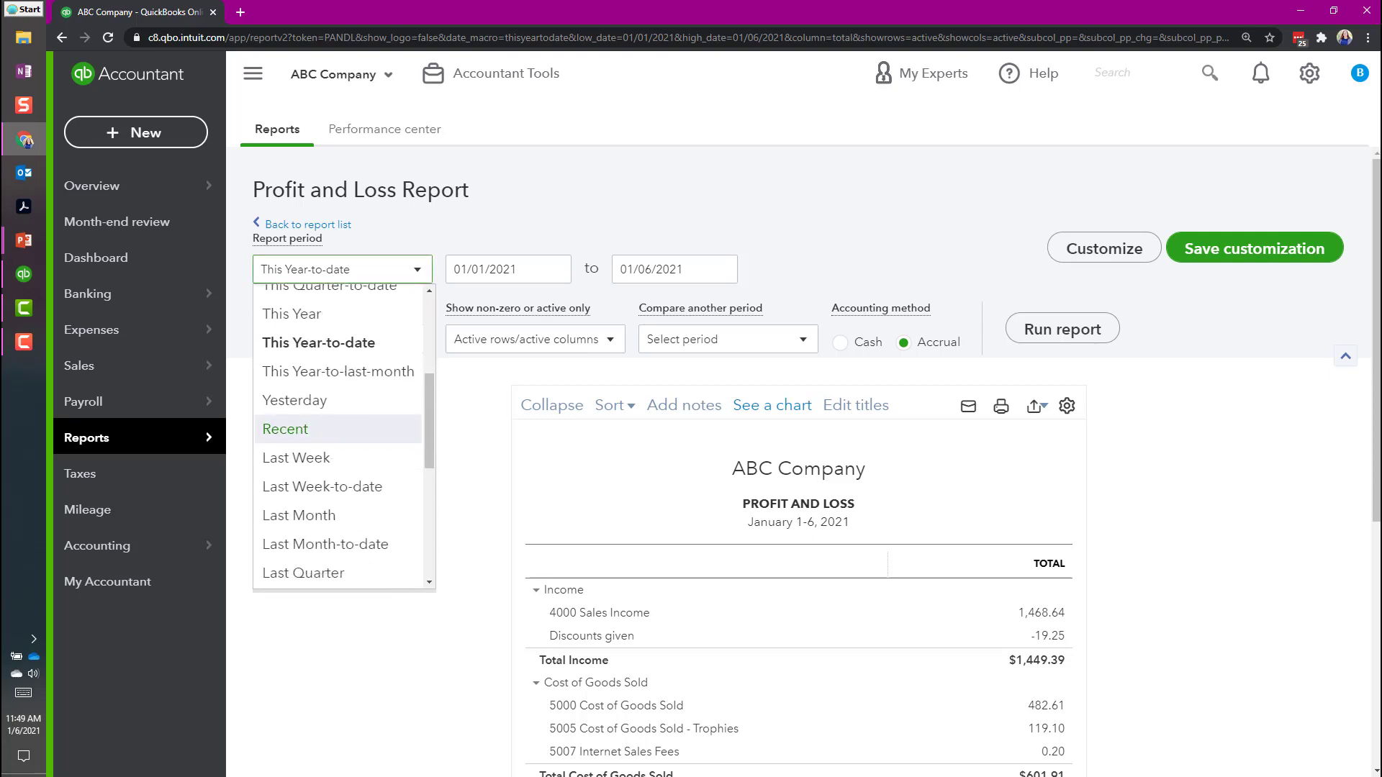
click(338, 430)
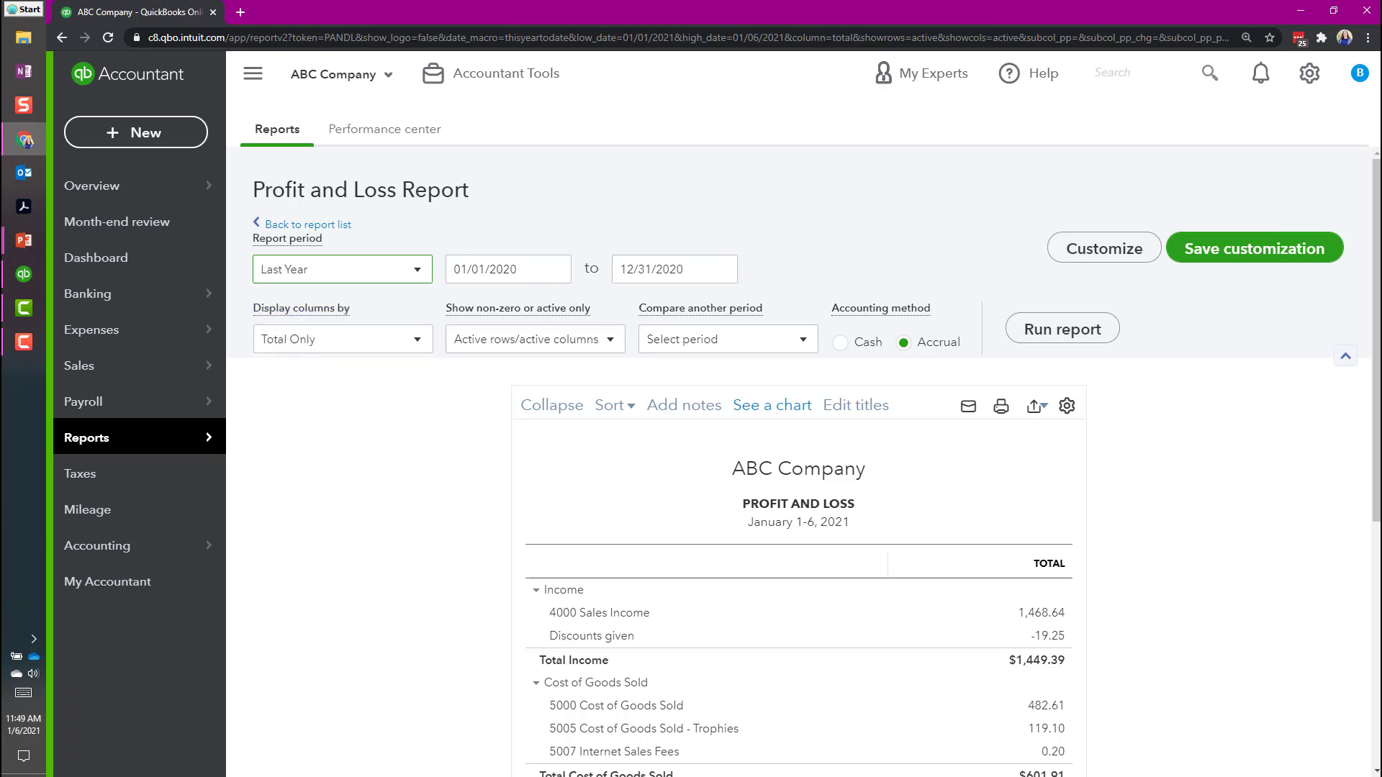
click(417, 339)
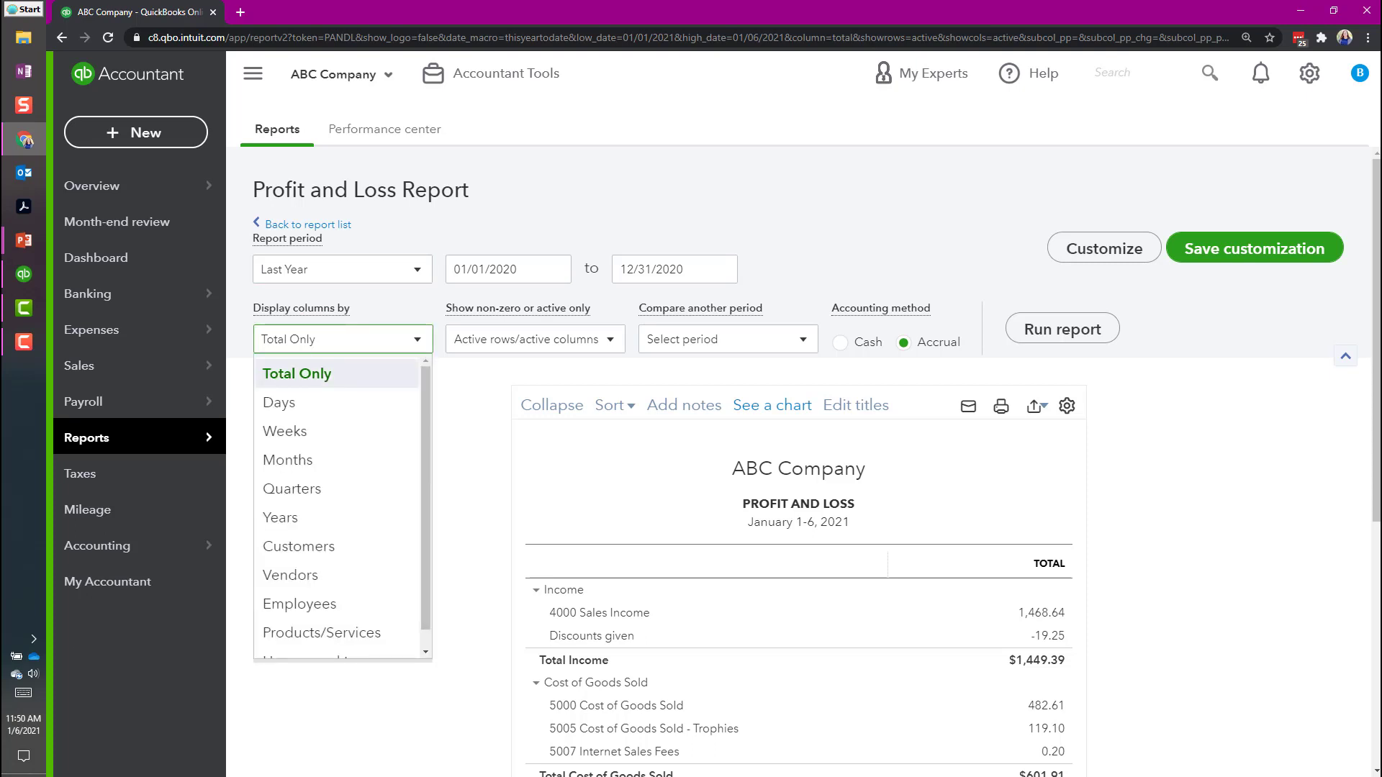
click(292, 489)
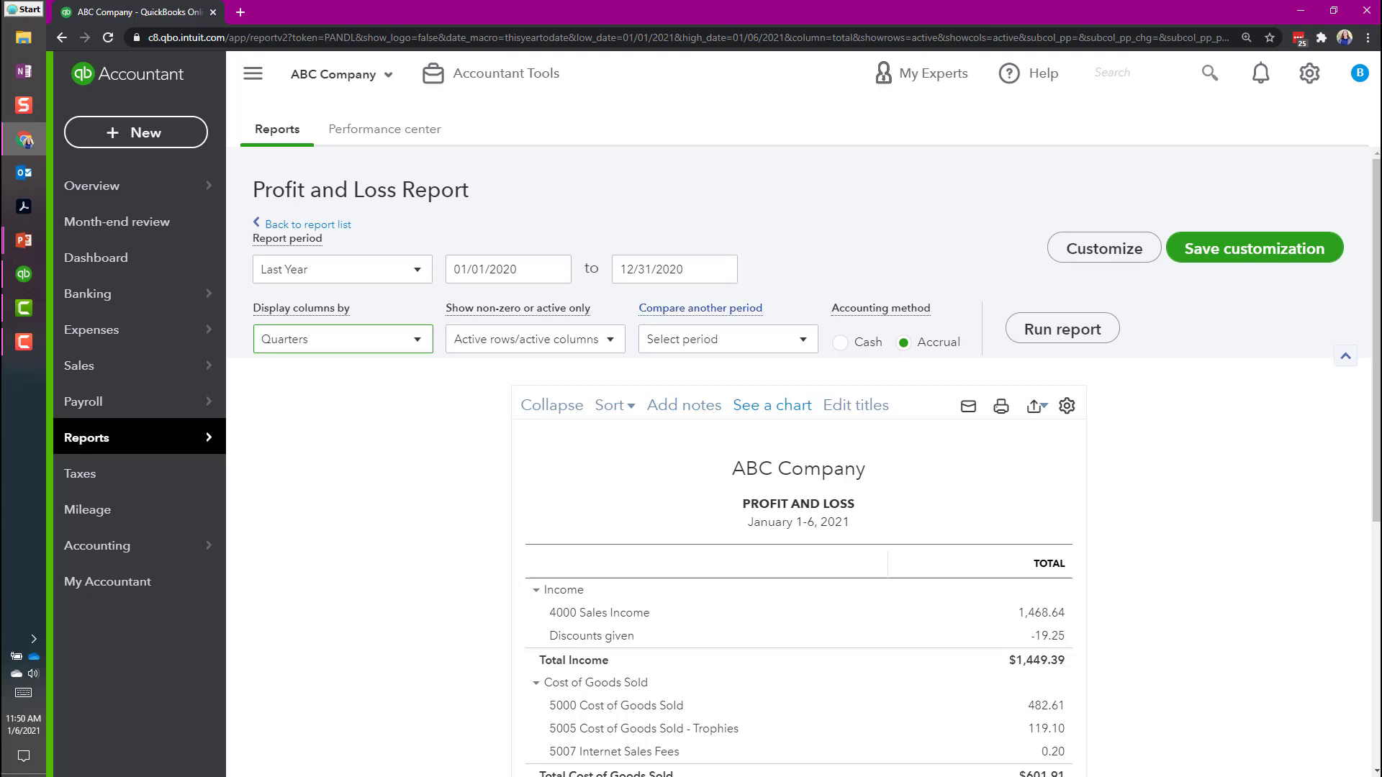
Add a Previous year (PY) comparison with % change and run the report
click(727, 339)
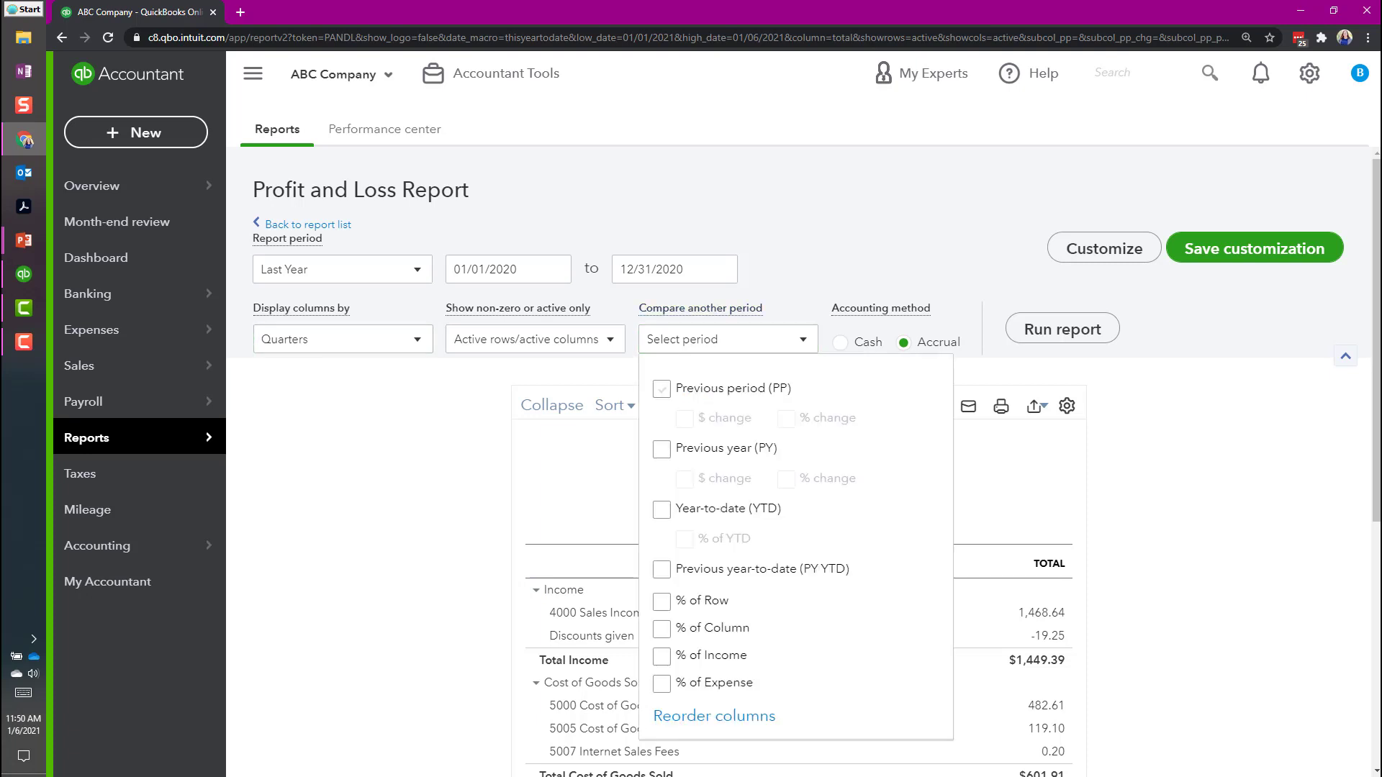
click(661, 450)
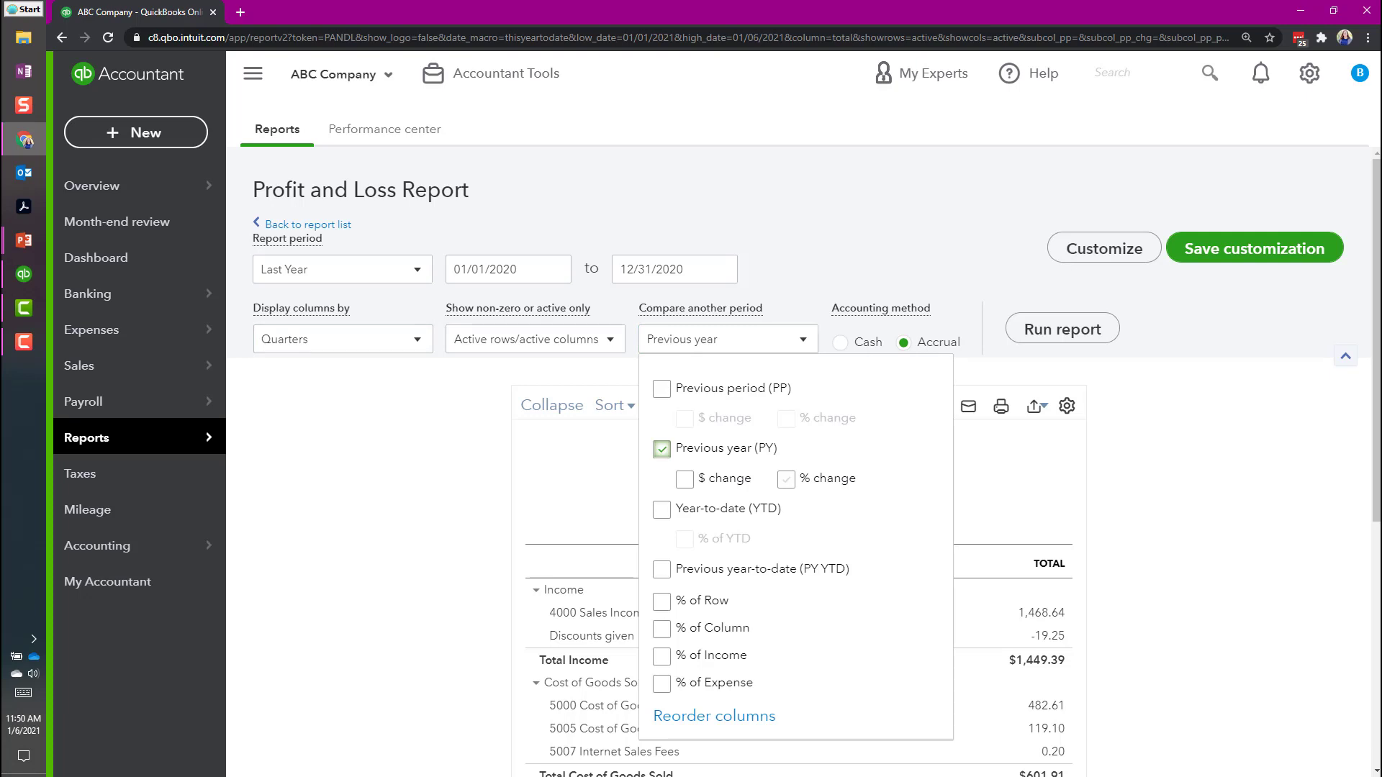
click(786, 479)
click(1062, 329)
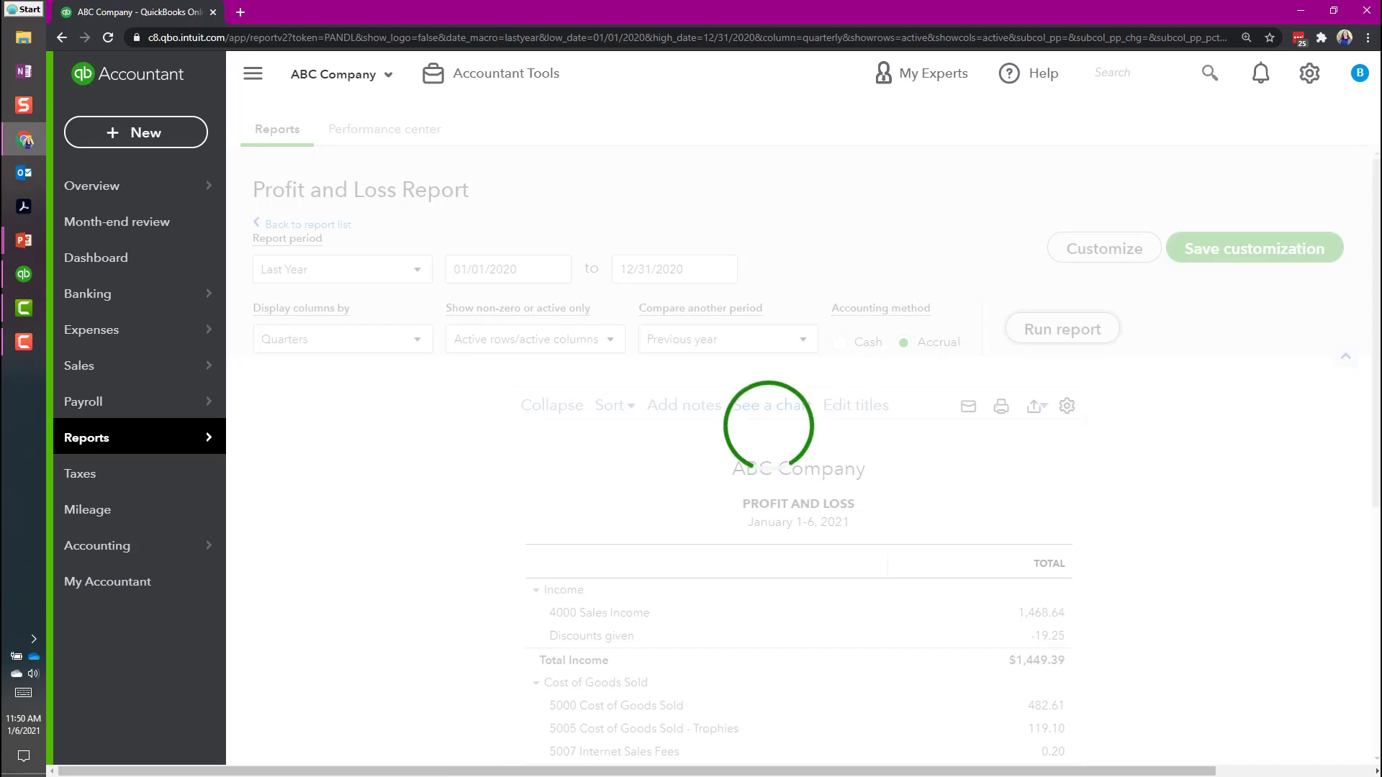
Hide the navigation menu and examine the current, prior-year and % change columns for each 2020 quarter and the total
click(253, 72)
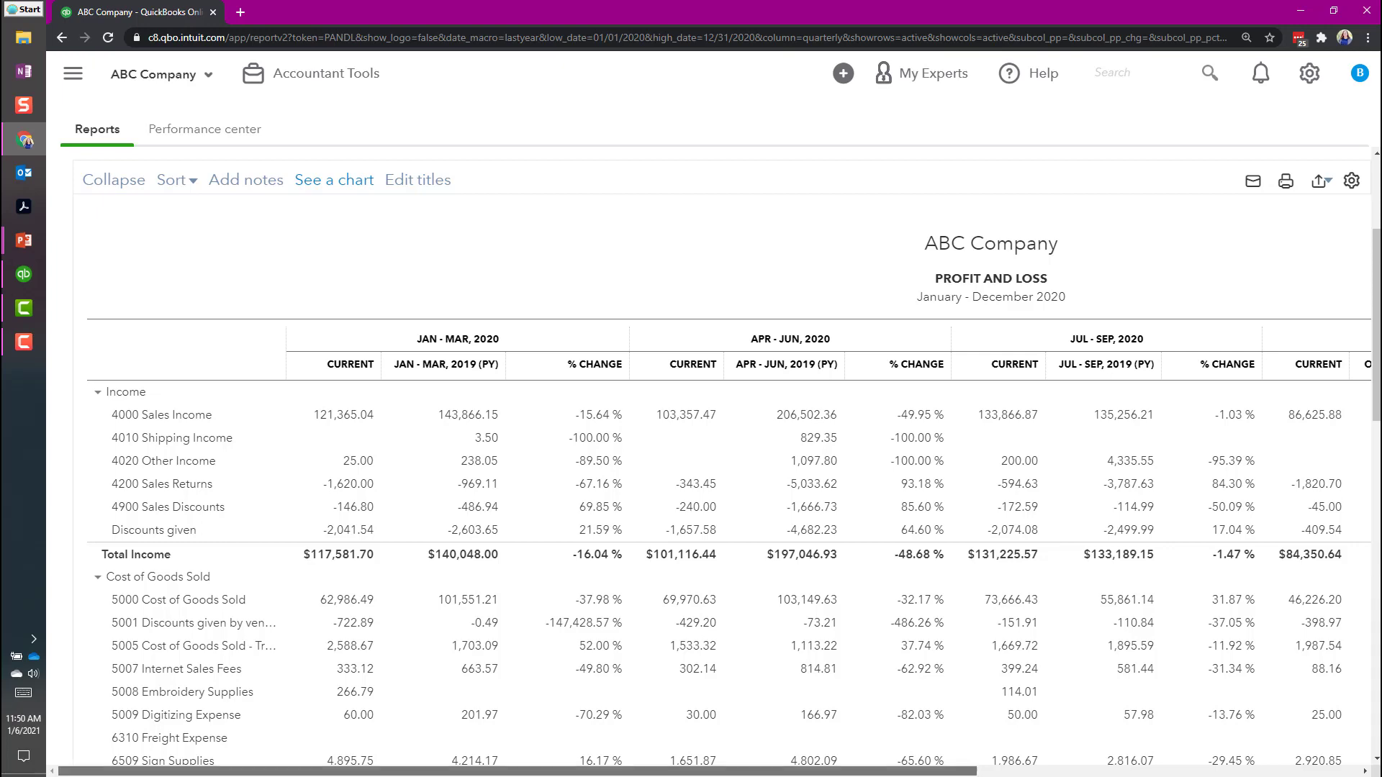
scroll(691, 468, right, 5)
scroll(800, 506, right, 3)
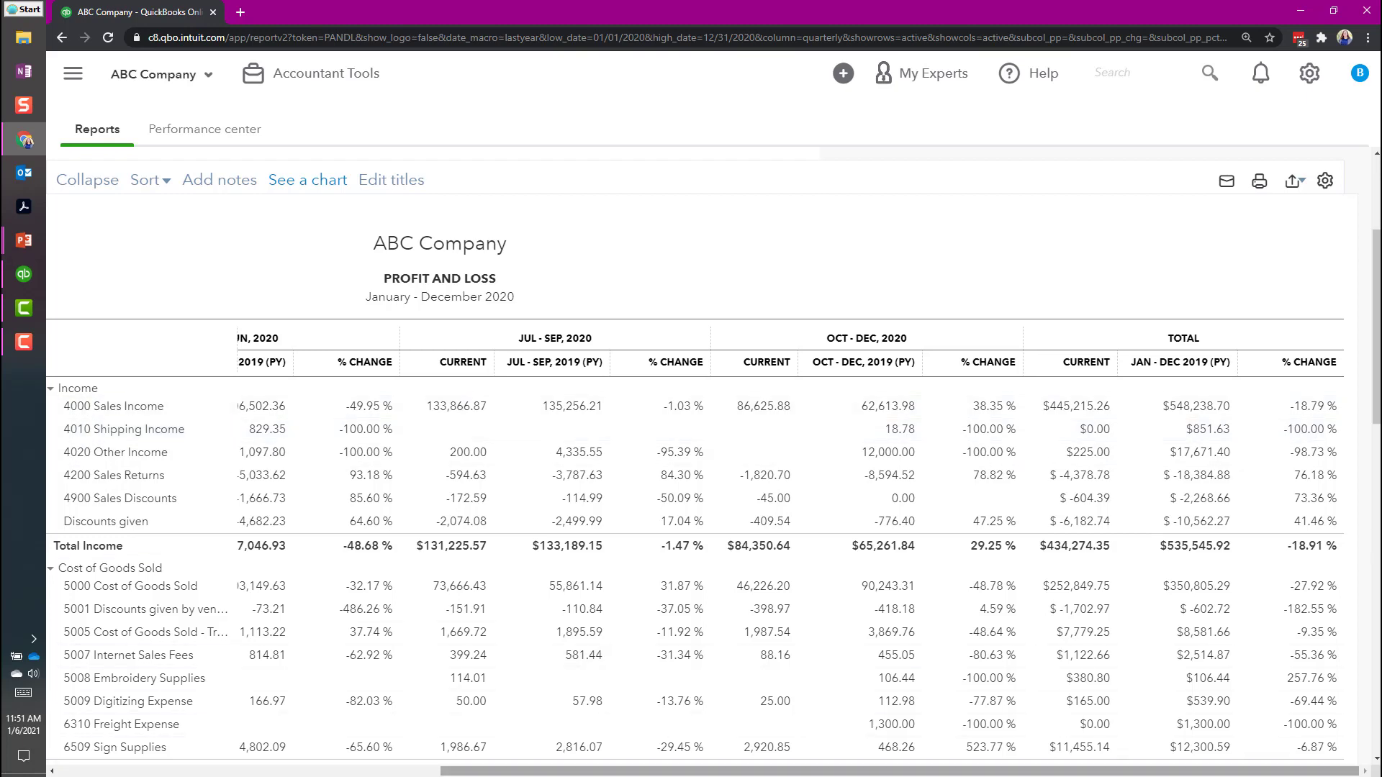
drag(899, 771, 517, 771)
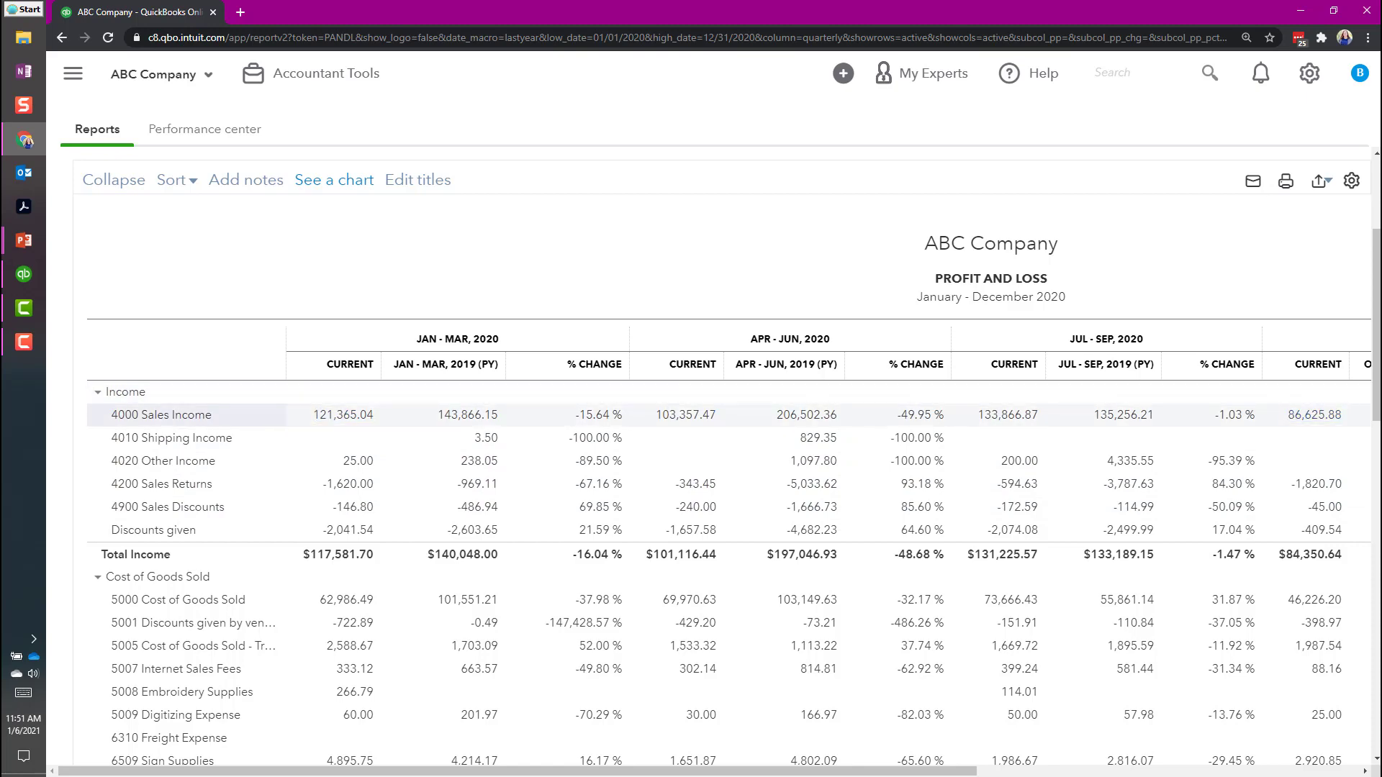
scroll(468, 414, down, 15)
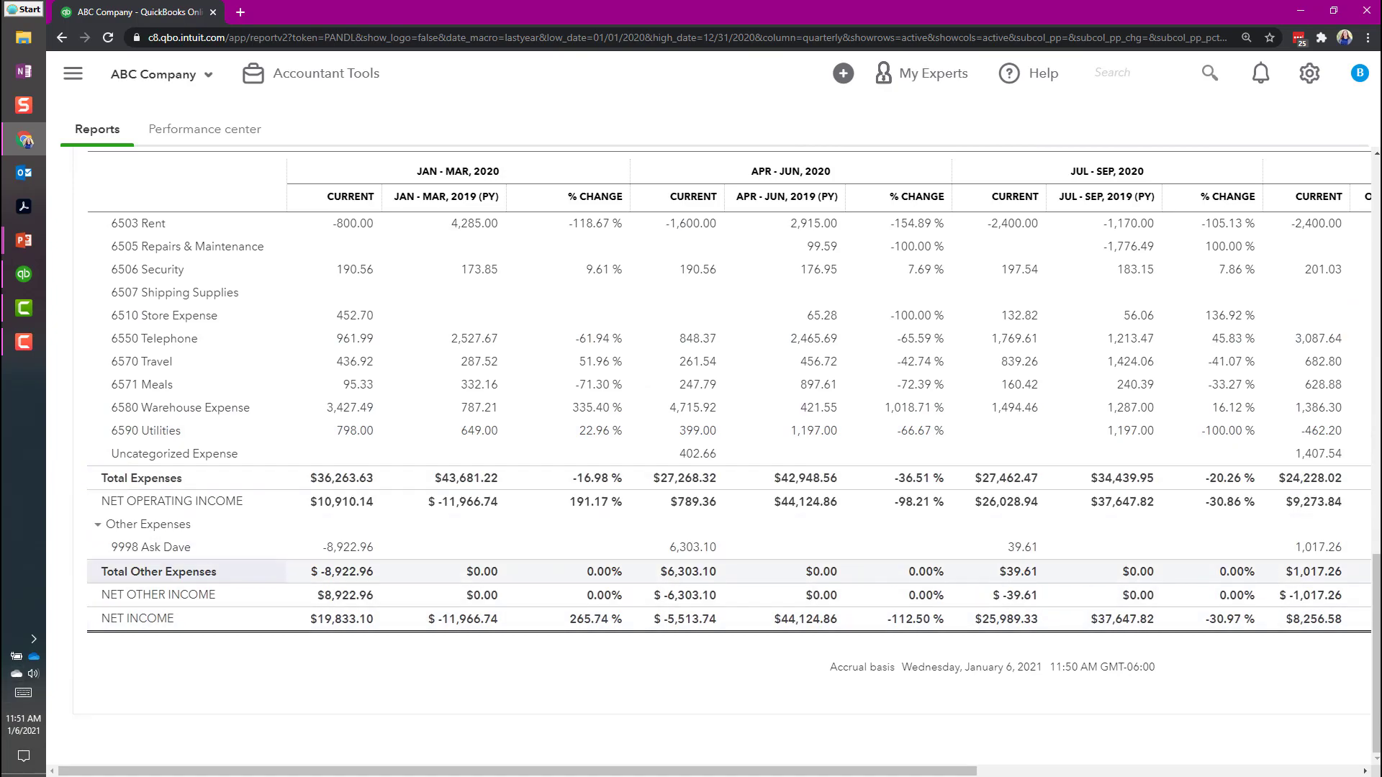
scroll(467, 571, up, 15)
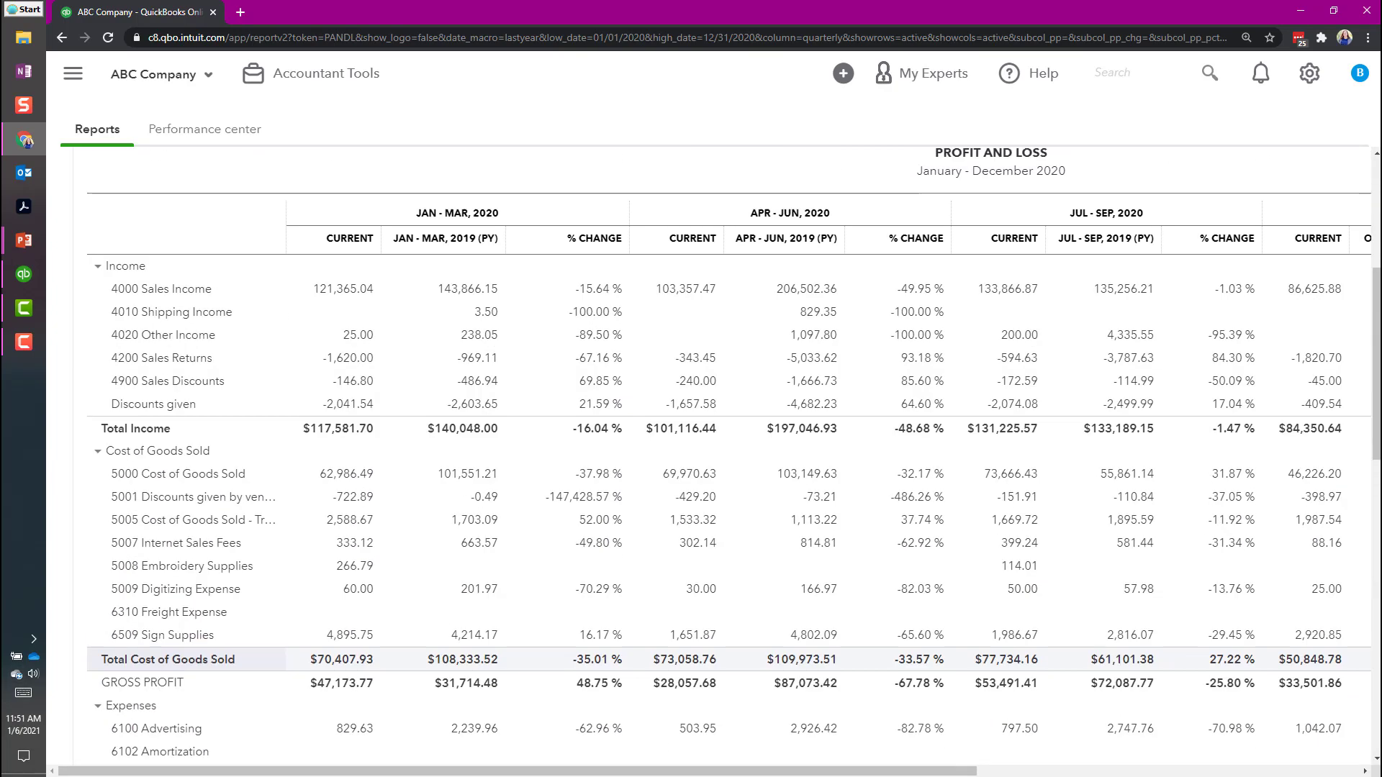
scroll(468, 603, down, 5)
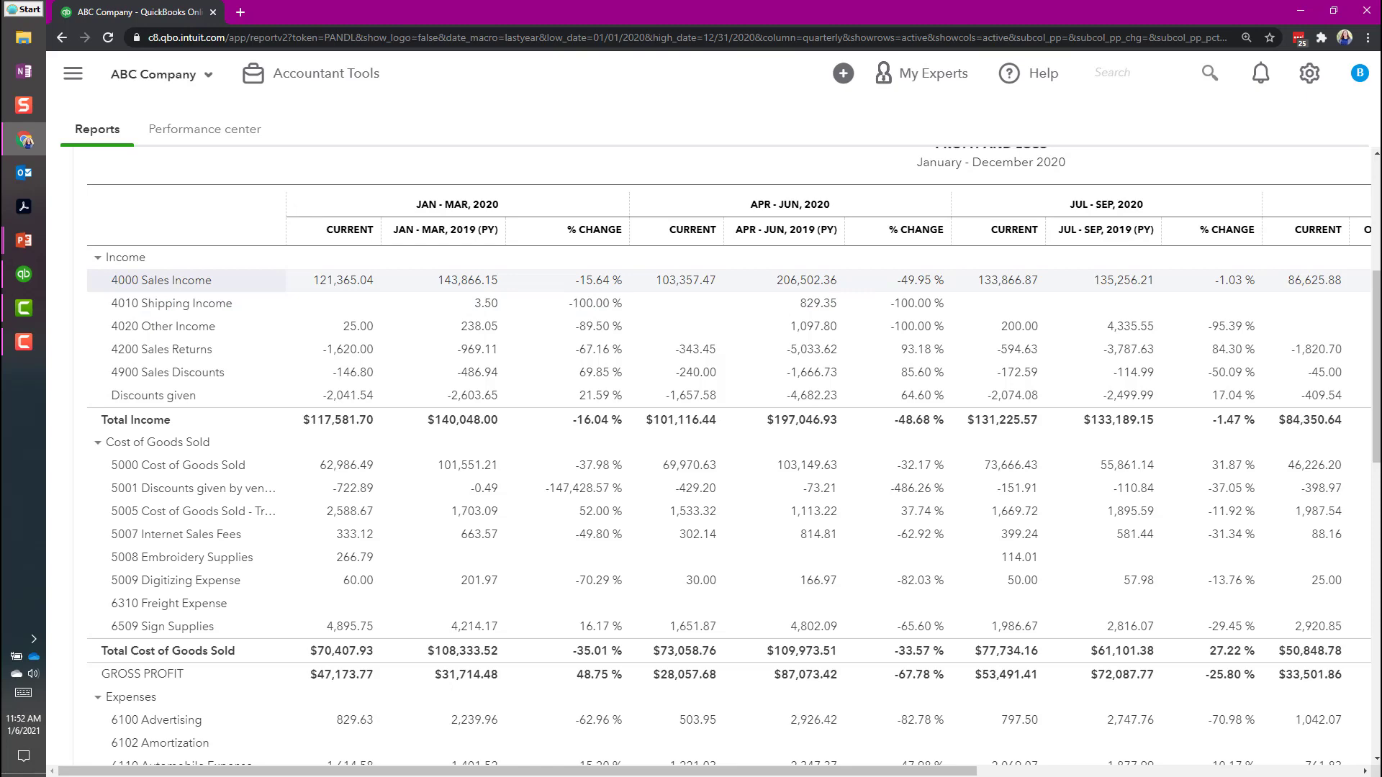
drag(633, 770, 891, 771)
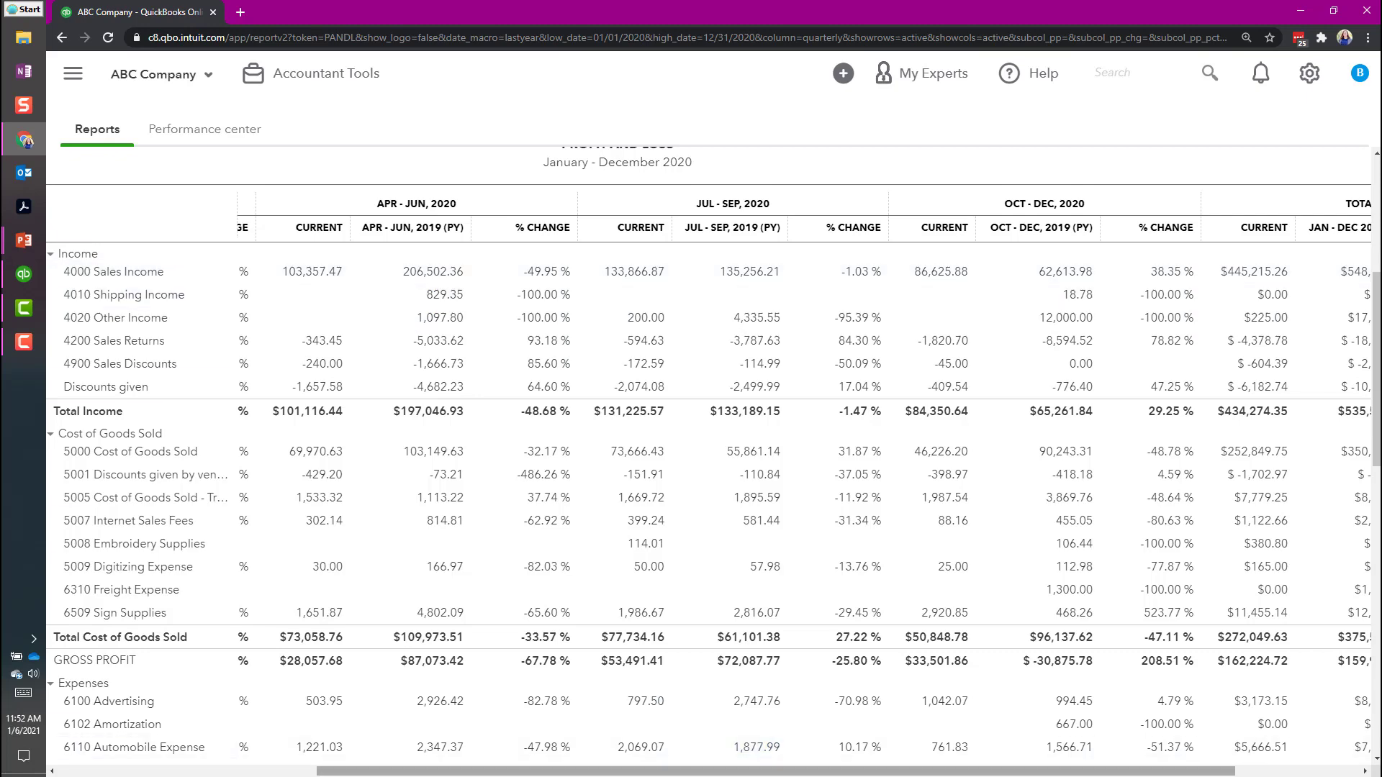
drag(776, 771, 513, 771)
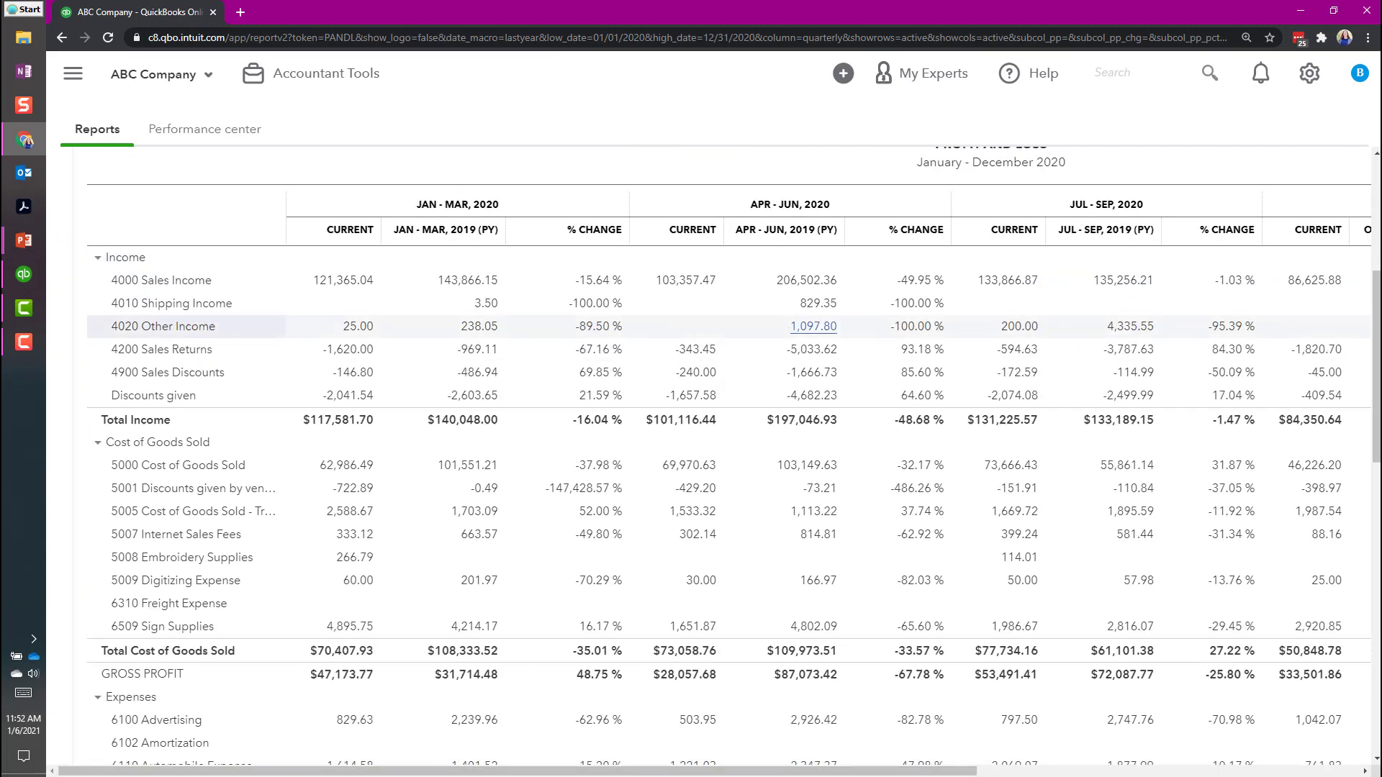
Review the report's settings and its income, cost of goods sold and expense rows
scroll(812, 326, up, 4)
scroll(811, 326, up, 1)
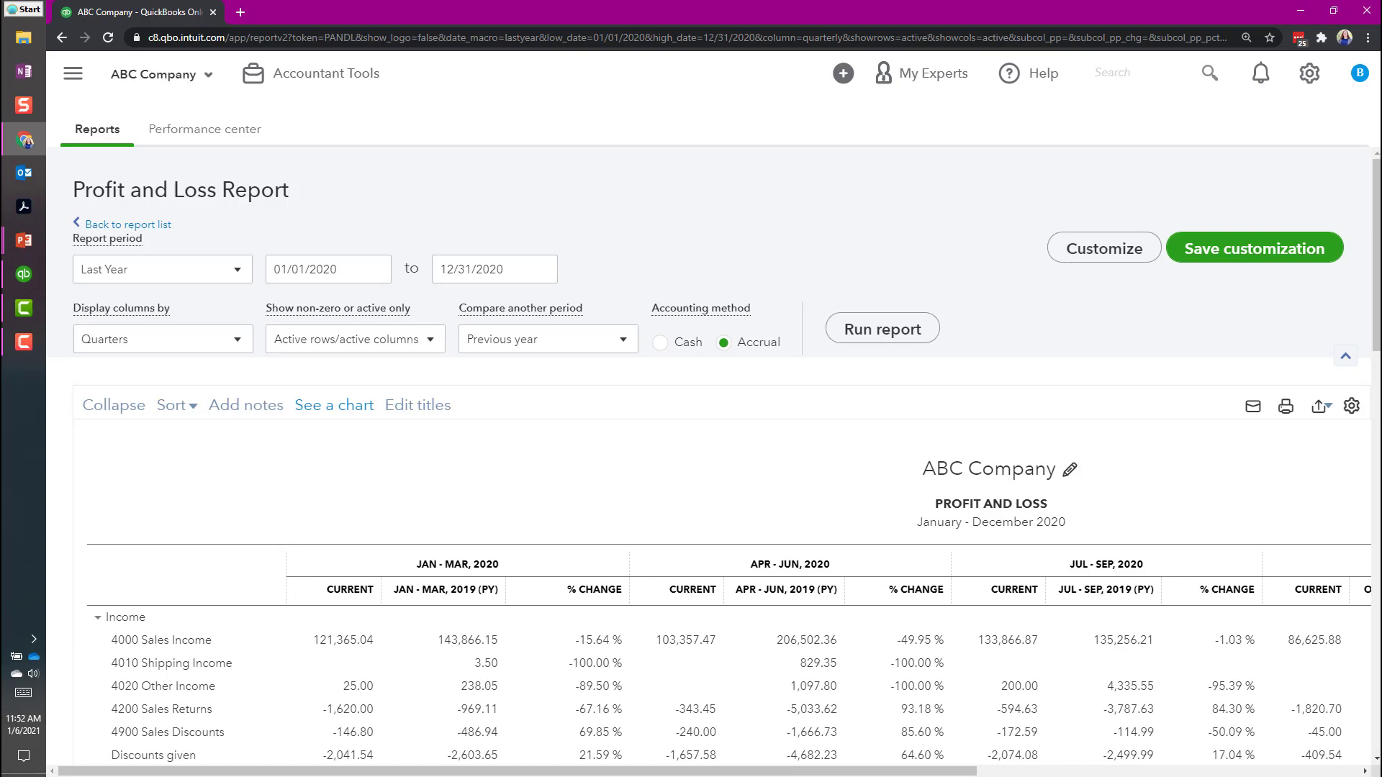
scroll(358, 541, down, 2)
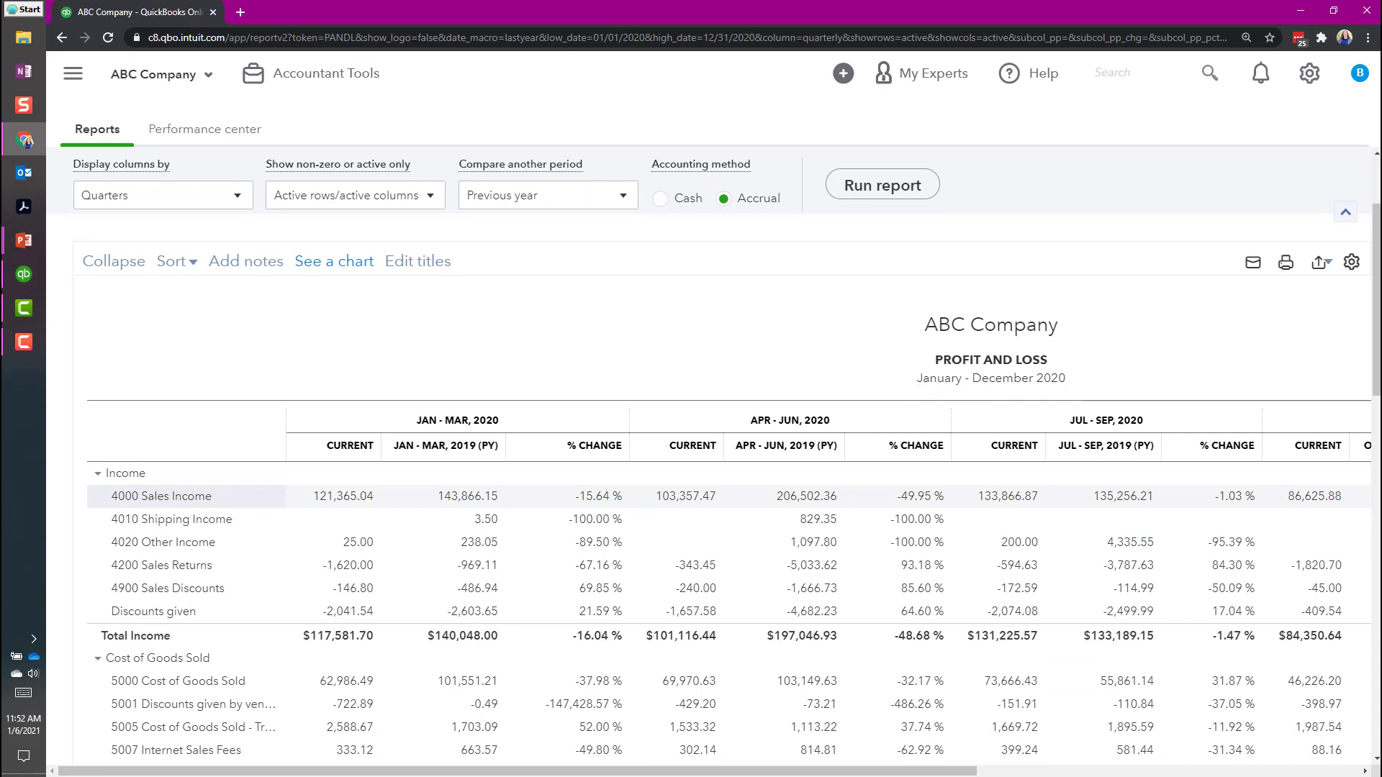
scroll(324, 496, down, 1)
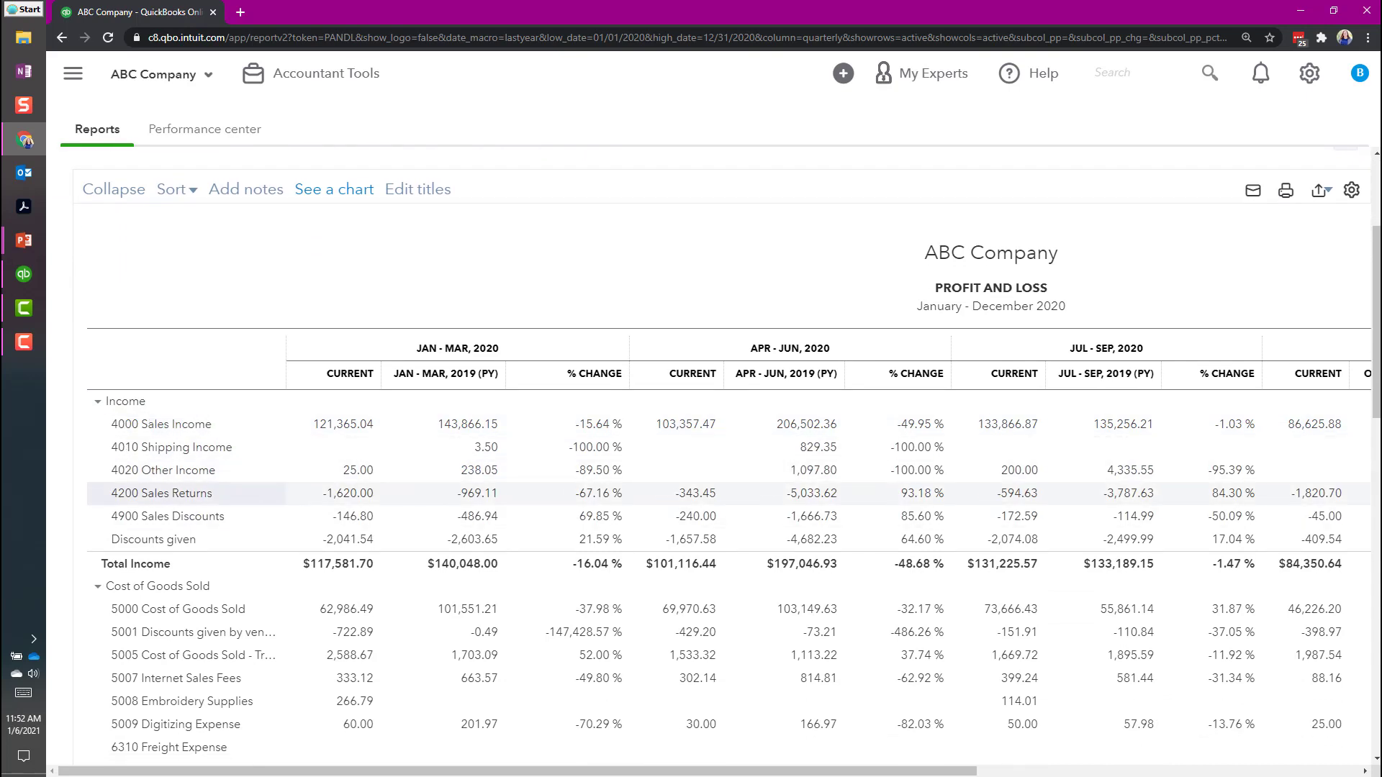
scroll(324, 485, down, 8)
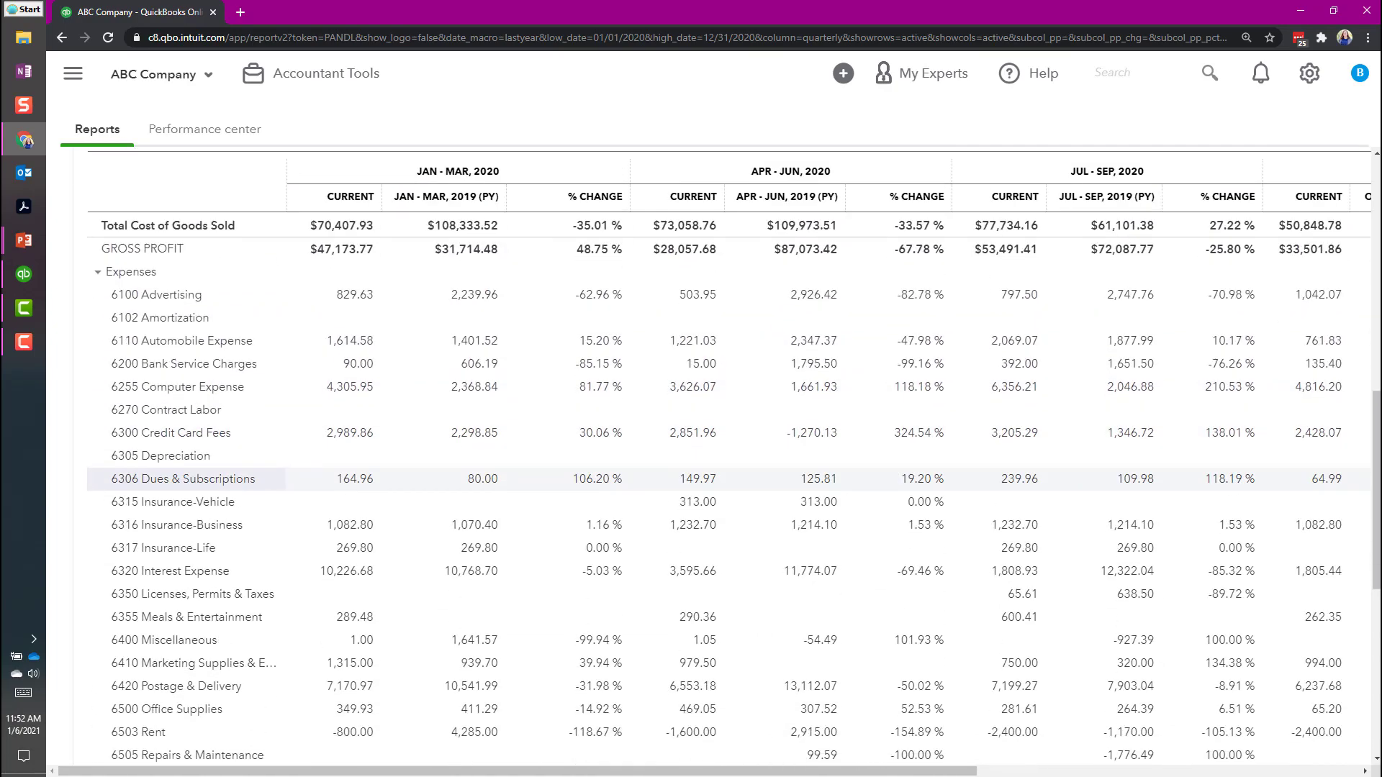
scroll(188, 489, down, 4)
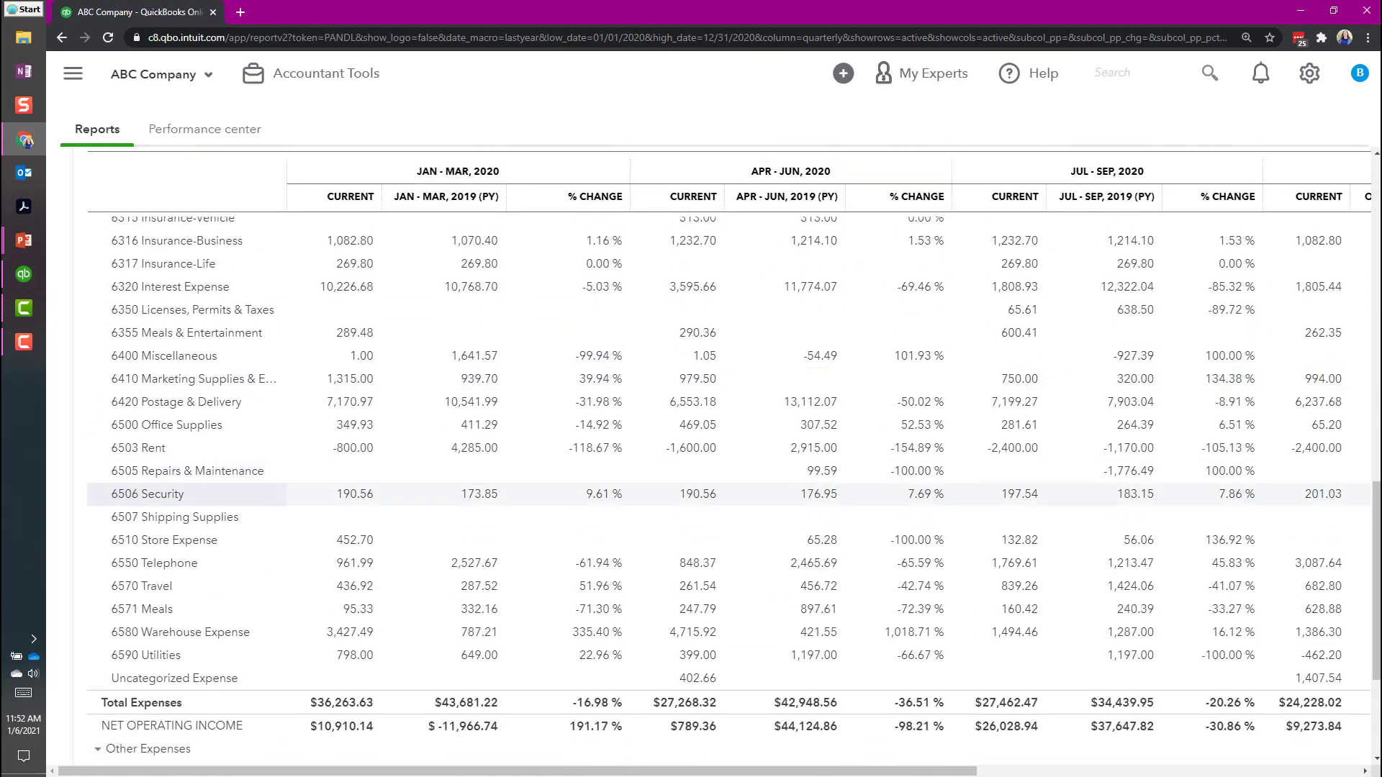
scroll(187, 494, up, 12)
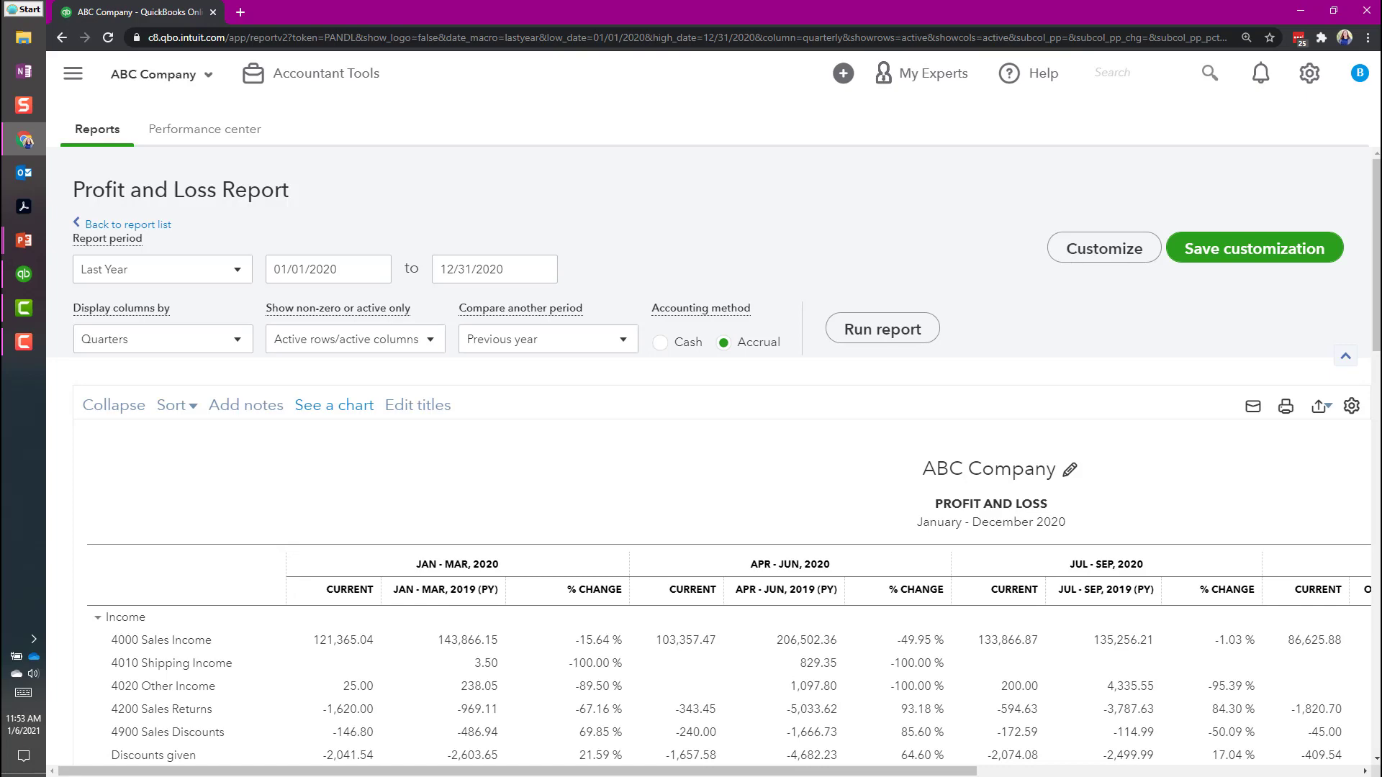
Switch to QuickBooks Accountant Desktop and open the Profit & Loss Standard report
click(24, 274)
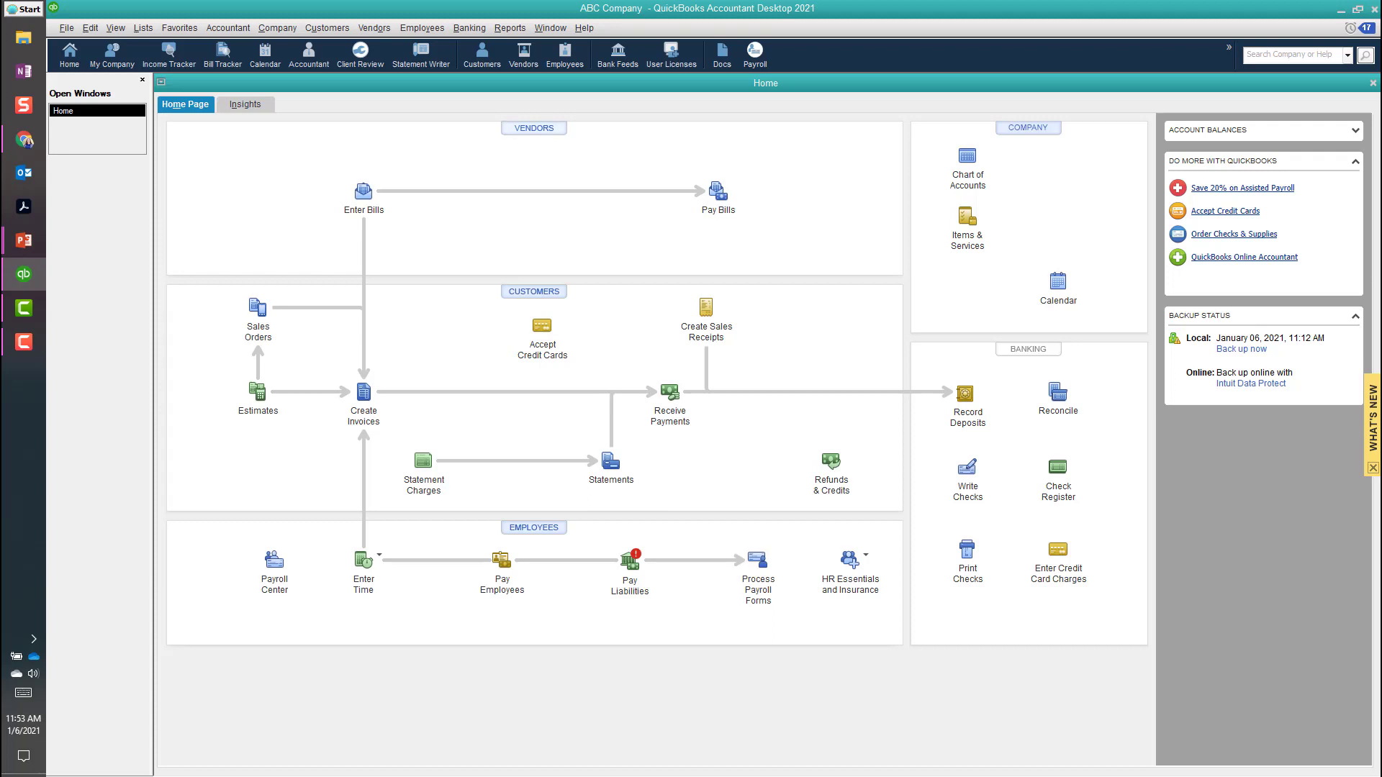
click(510, 27)
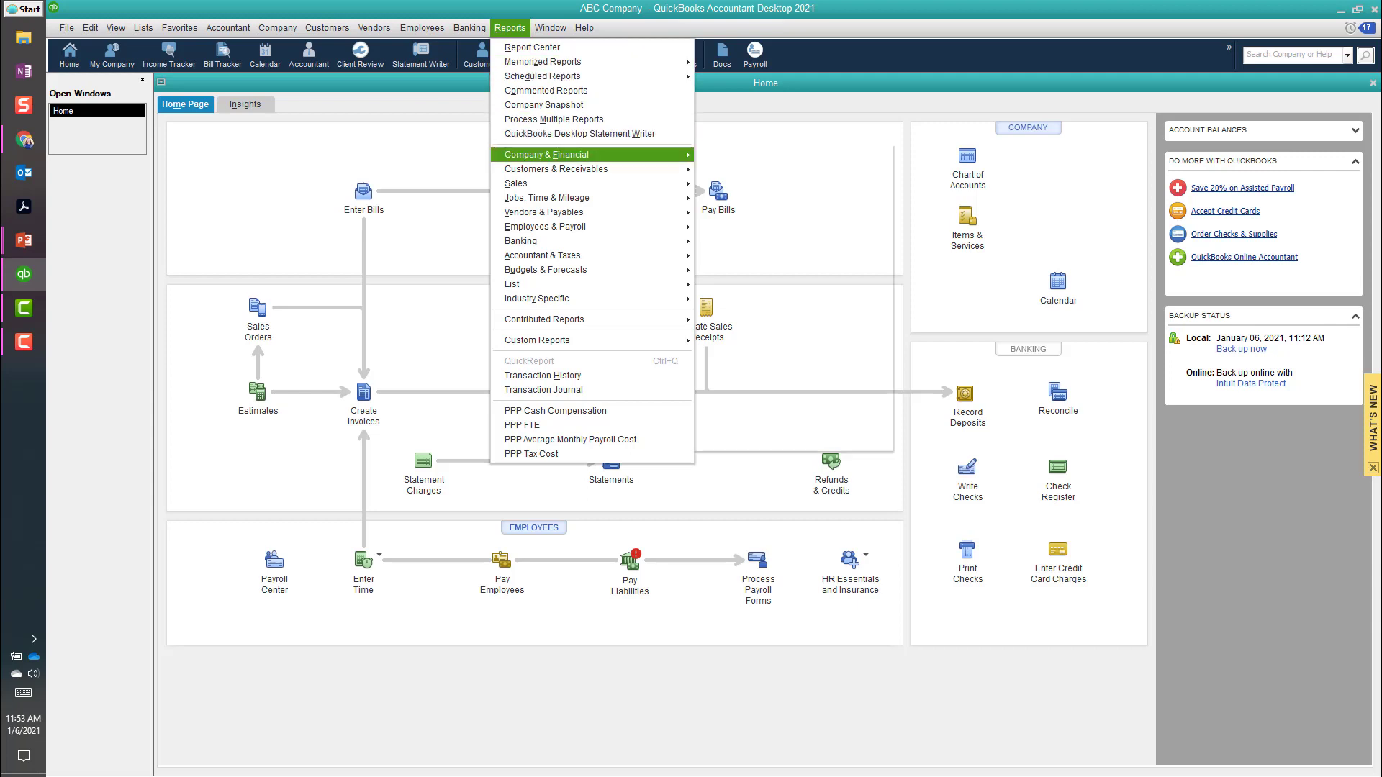
mouse_move(546, 154)
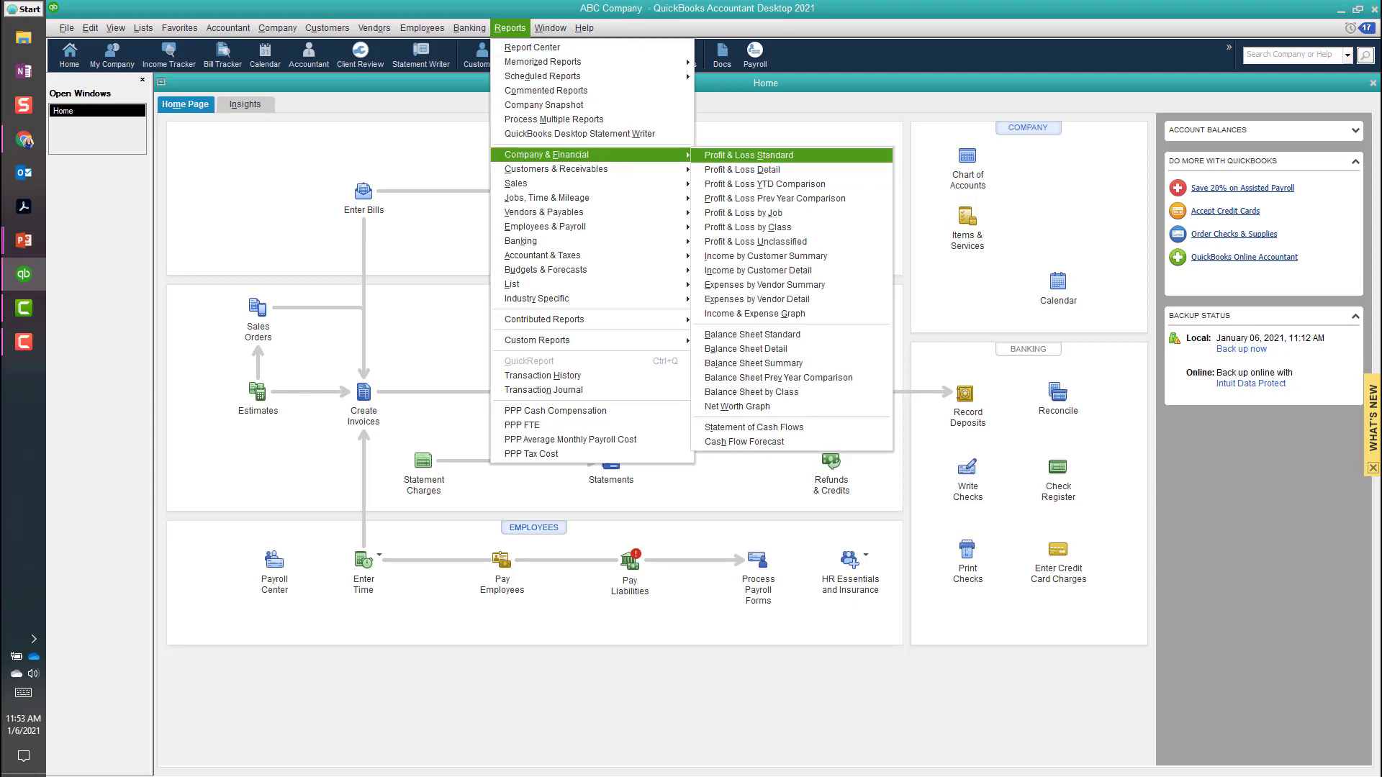
click(748, 156)
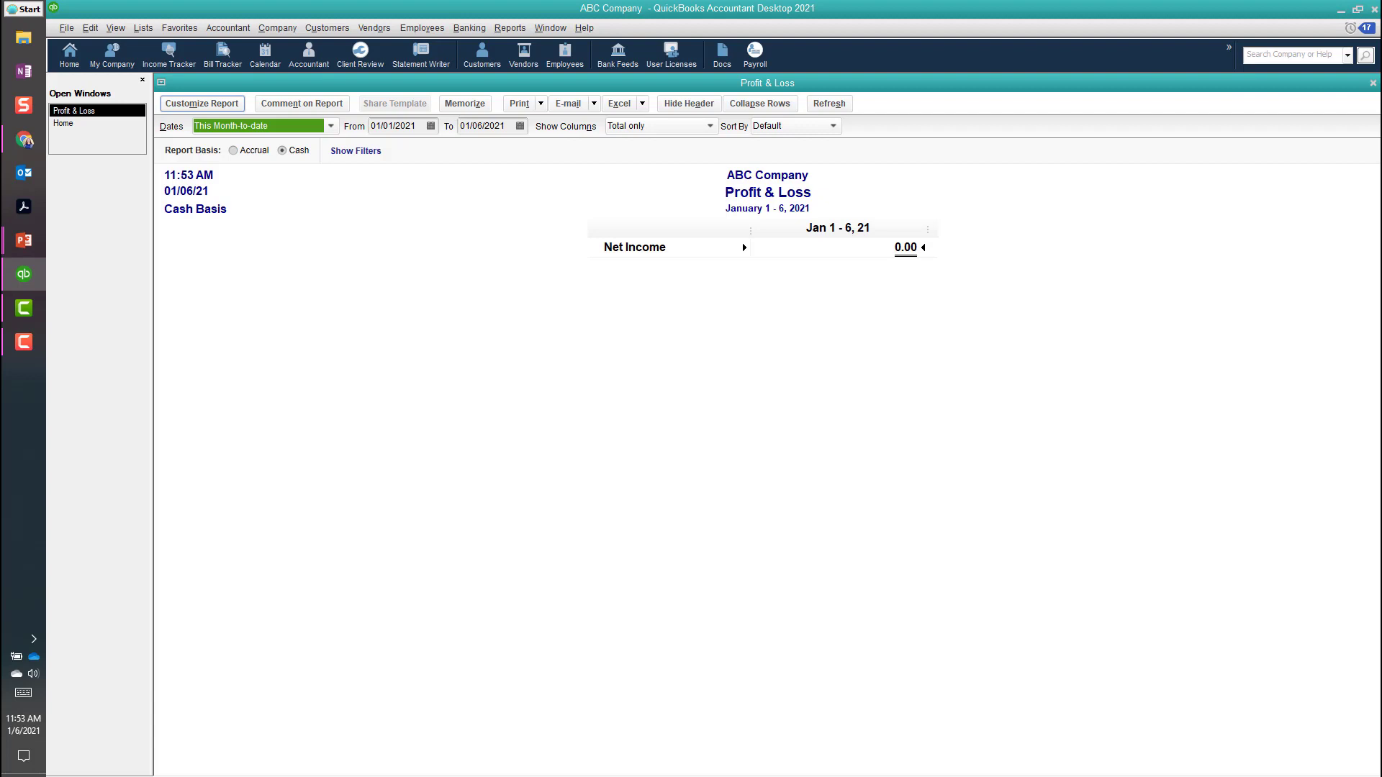
Customize the Profit & Loss report to cover Last Fiscal Year with columns displayed by Quarter
click(203, 103)
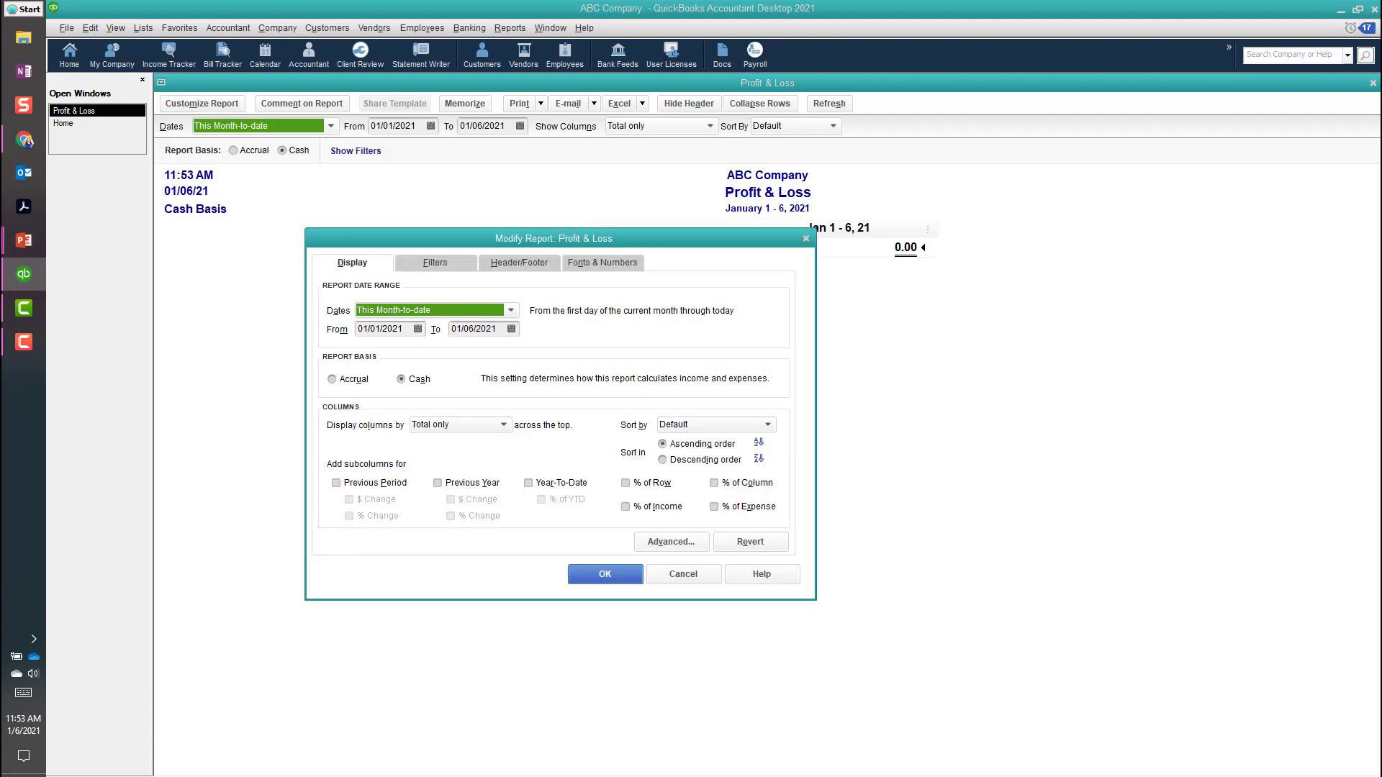
click(511, 310)
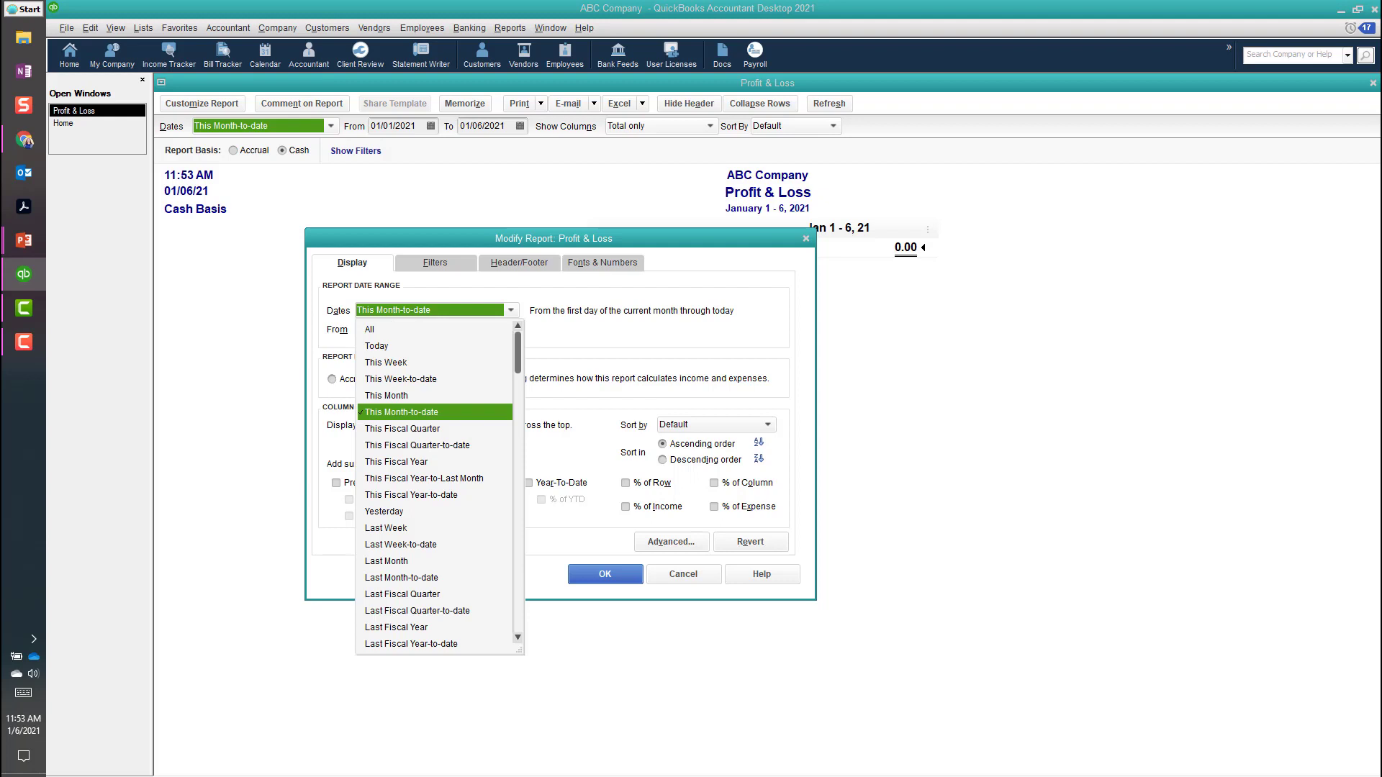
click(396, 628)
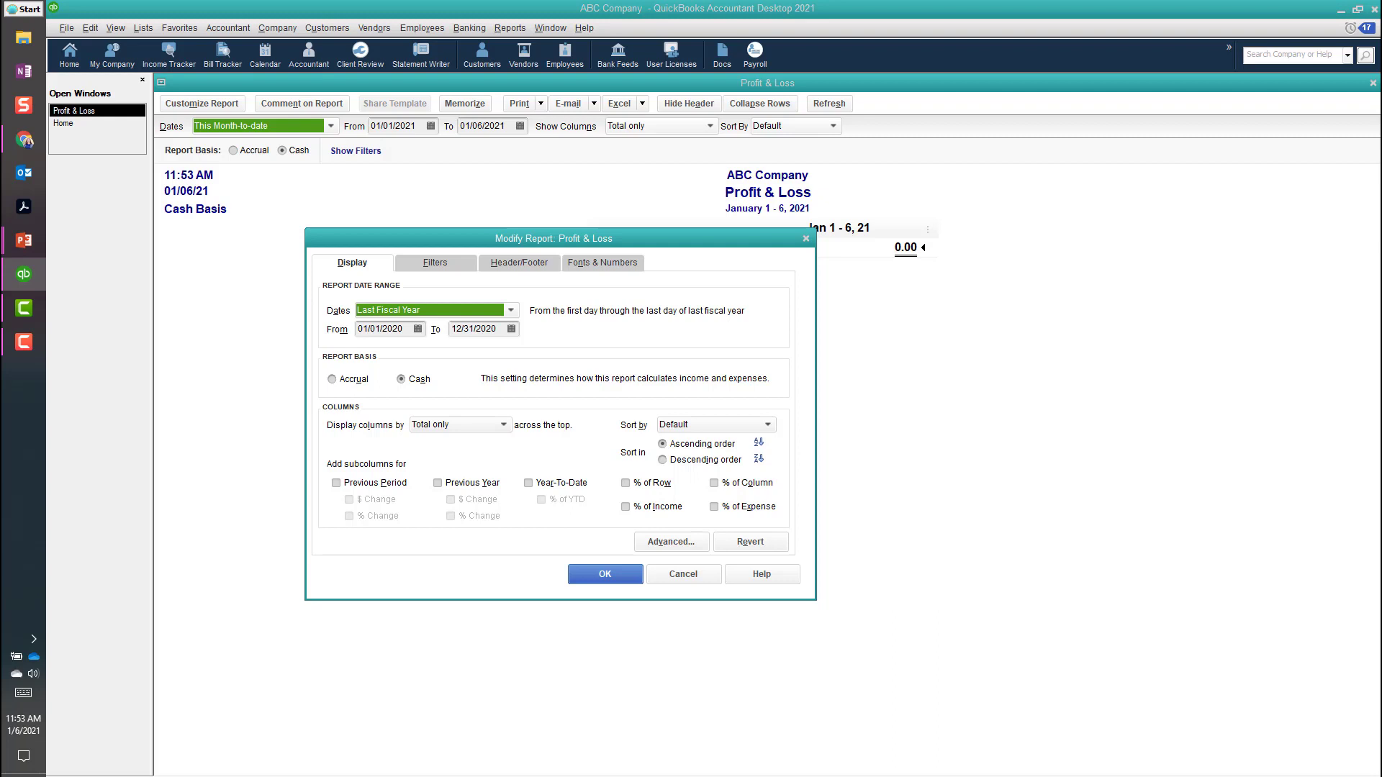
click(504, 424)
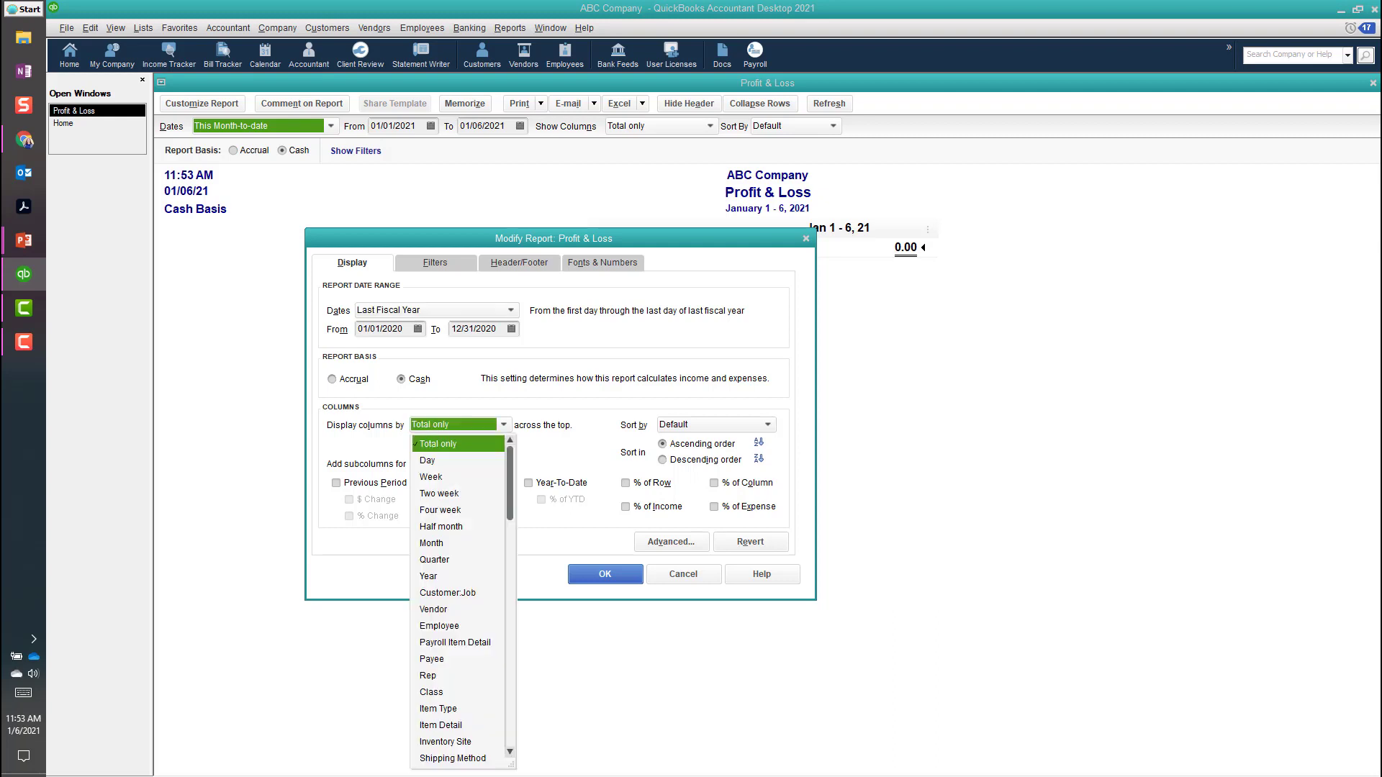
click(434, 559)
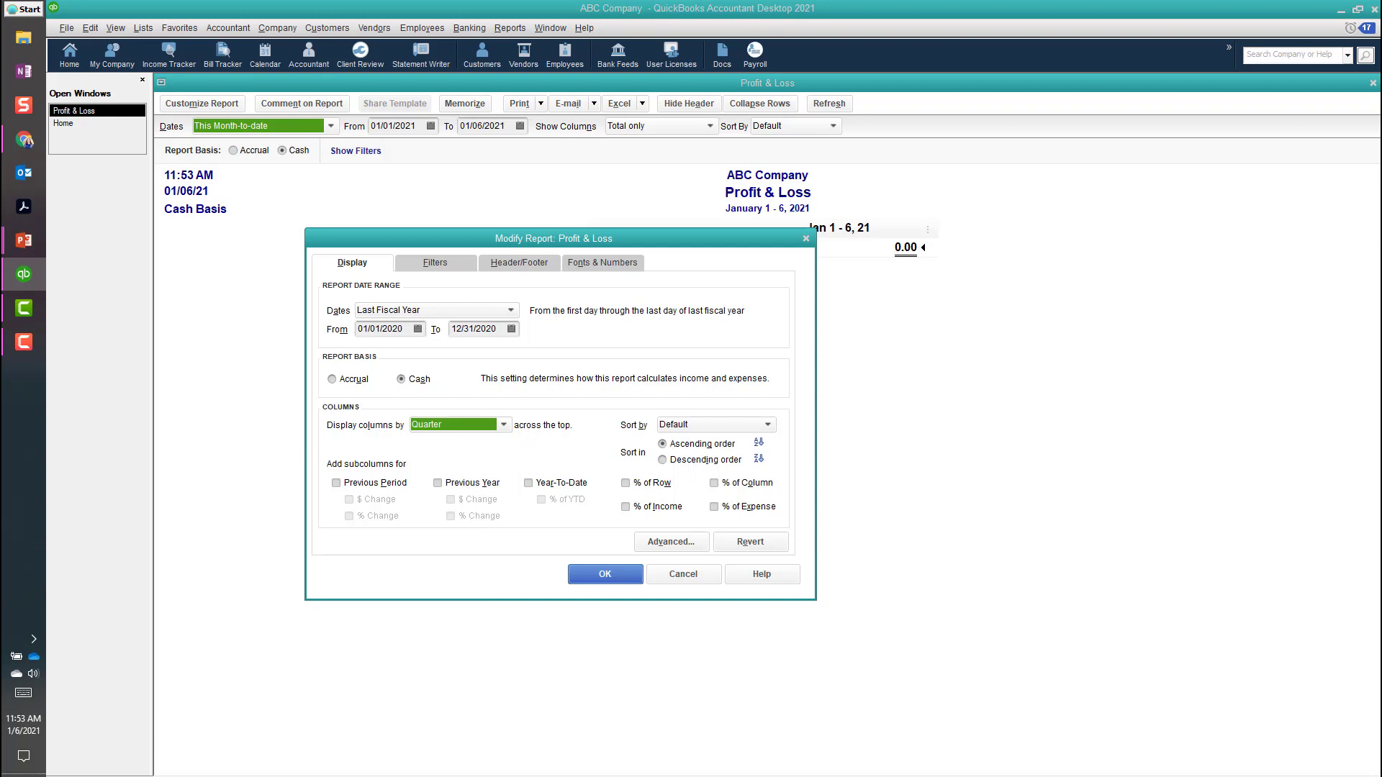
Add Previous Year subcolumns with % Change and apply the report modifications
click(438, 483)
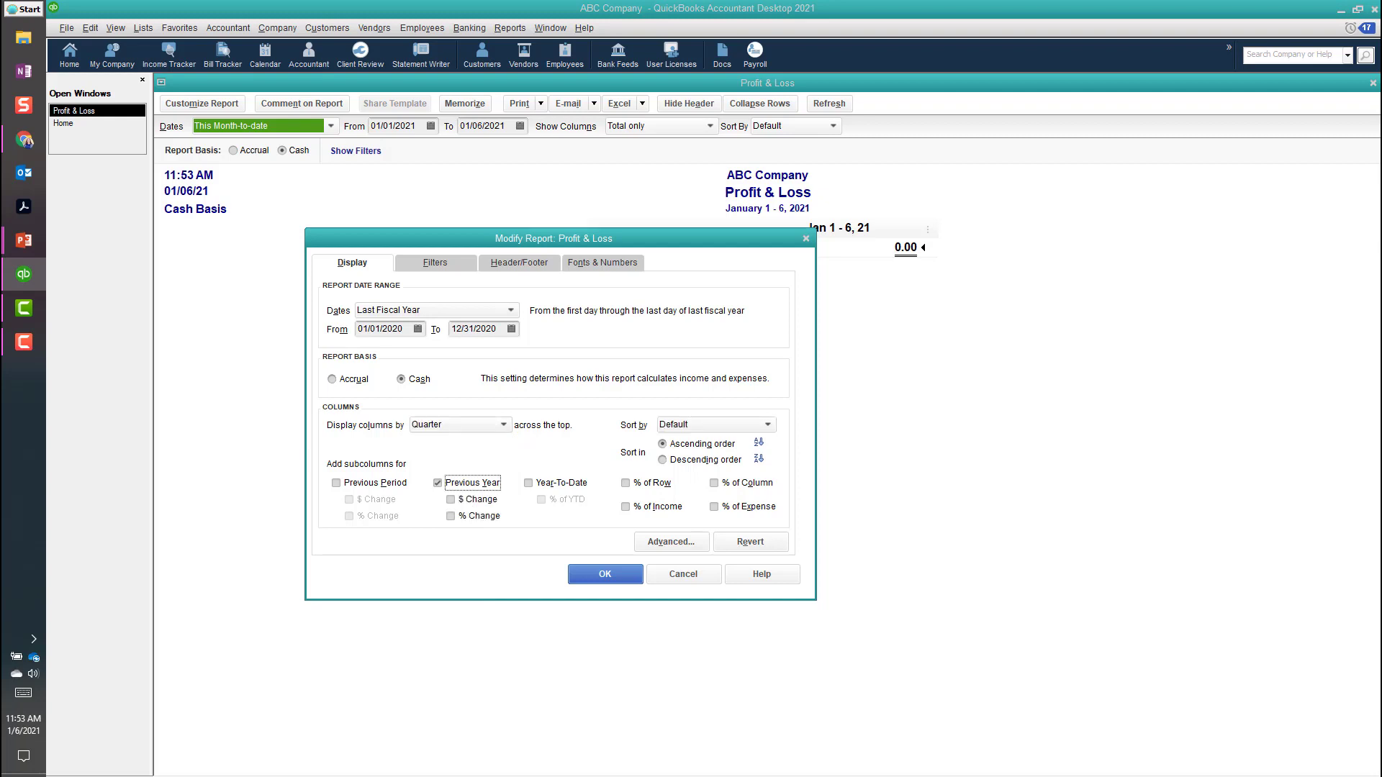
click(451, 516)
key(Return)
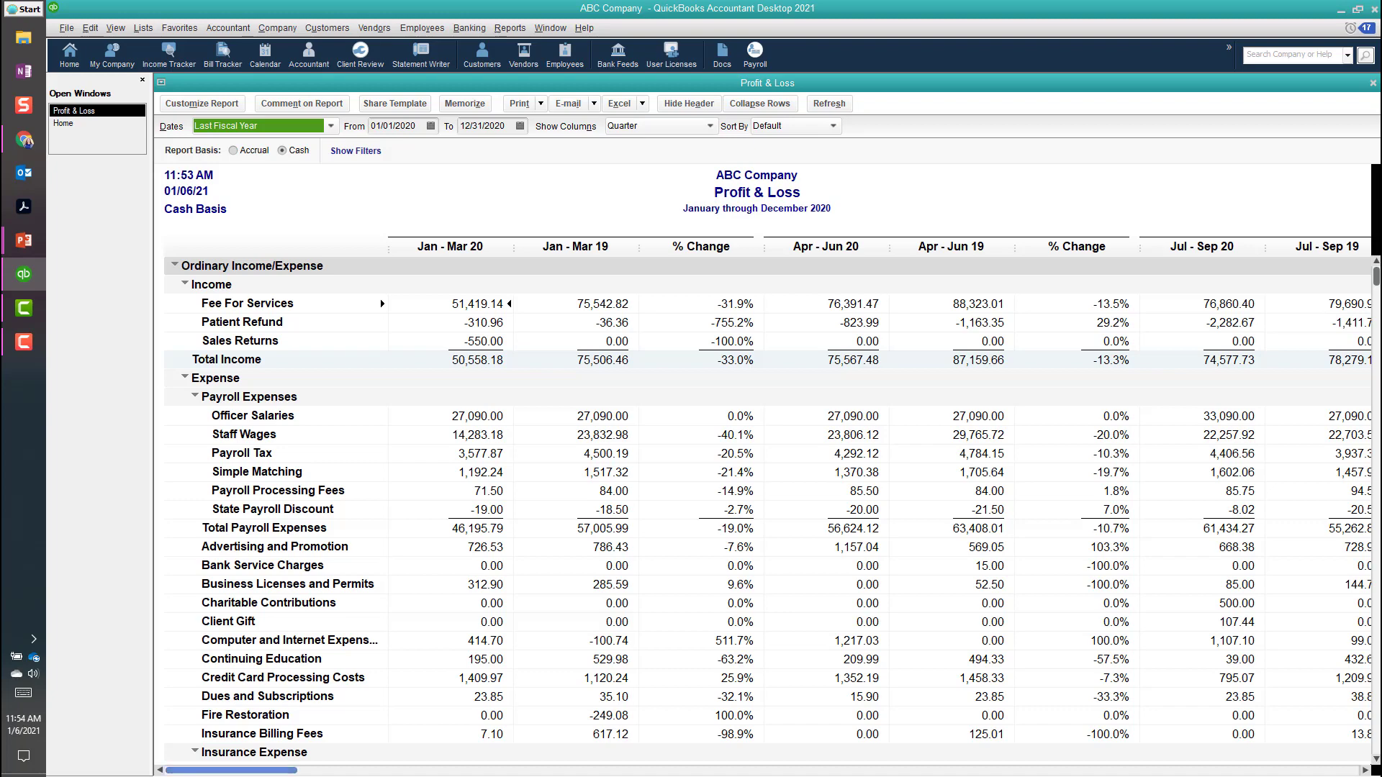
Examine the quarterly 2020 and 2019 figures and % change columns across the report, including the total columns
drag(232, 770, 763, 770)
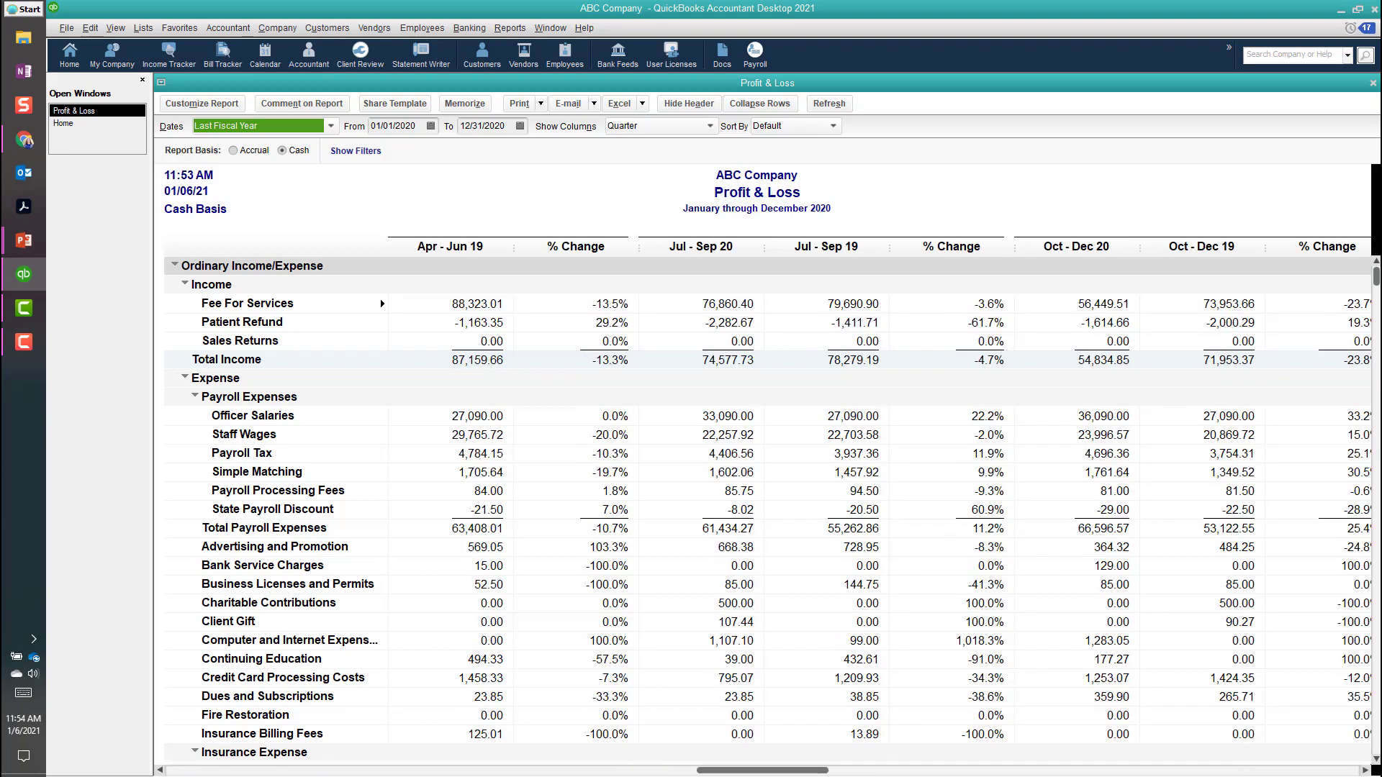
drag(762, 770, 938, 770)
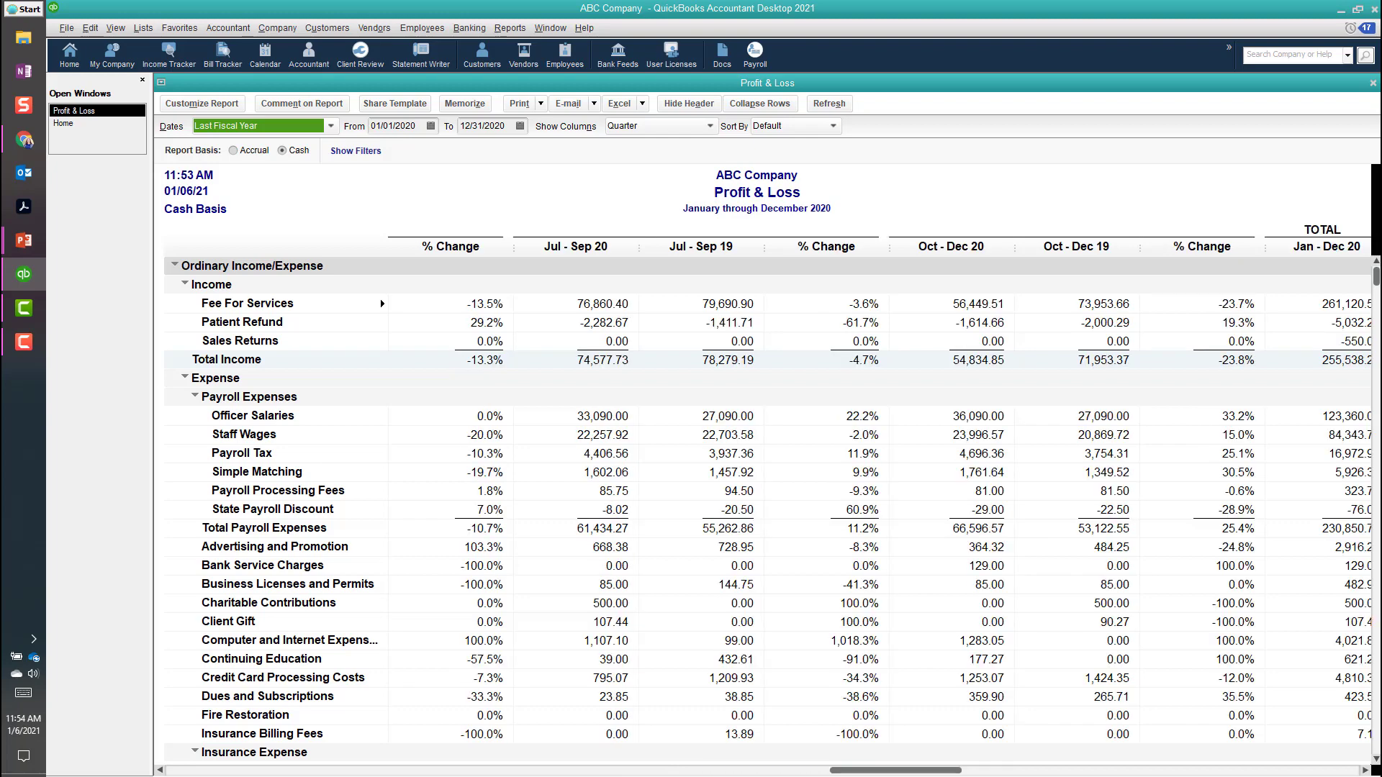
drag(895, 770, 1294, 770)
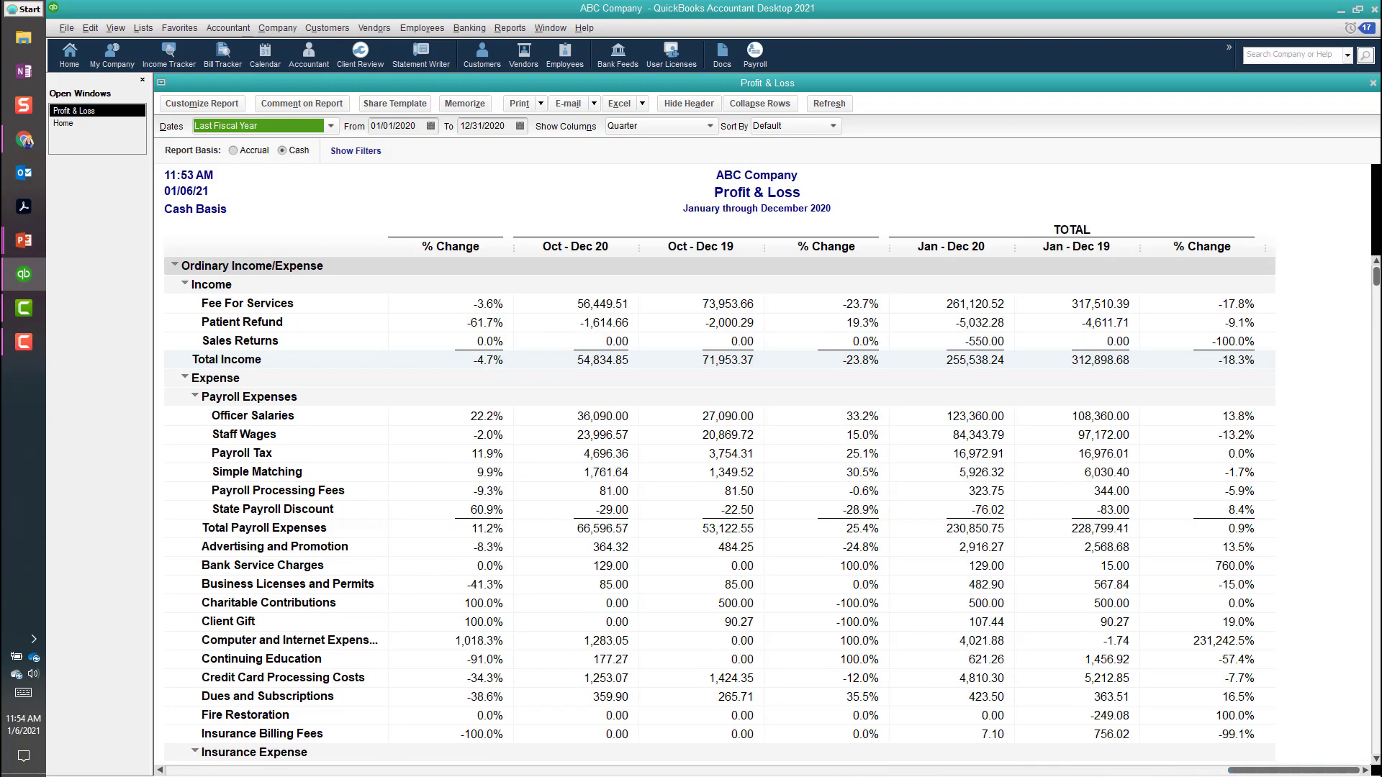
drag(1294, 770, 231, 770)
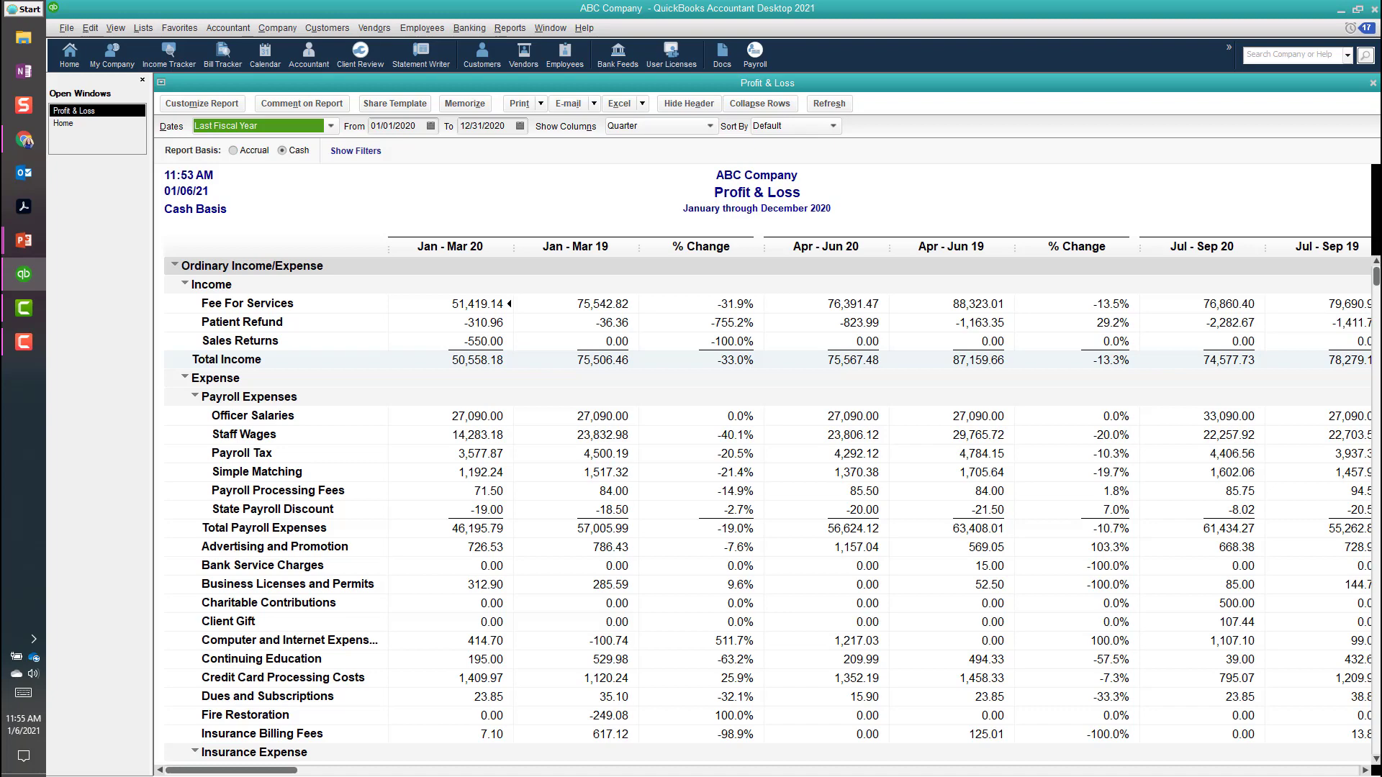
Switch to the running PowerPoint slide show and advance to the "Ways to stay Connected" slide
mouse_move(24, 240)
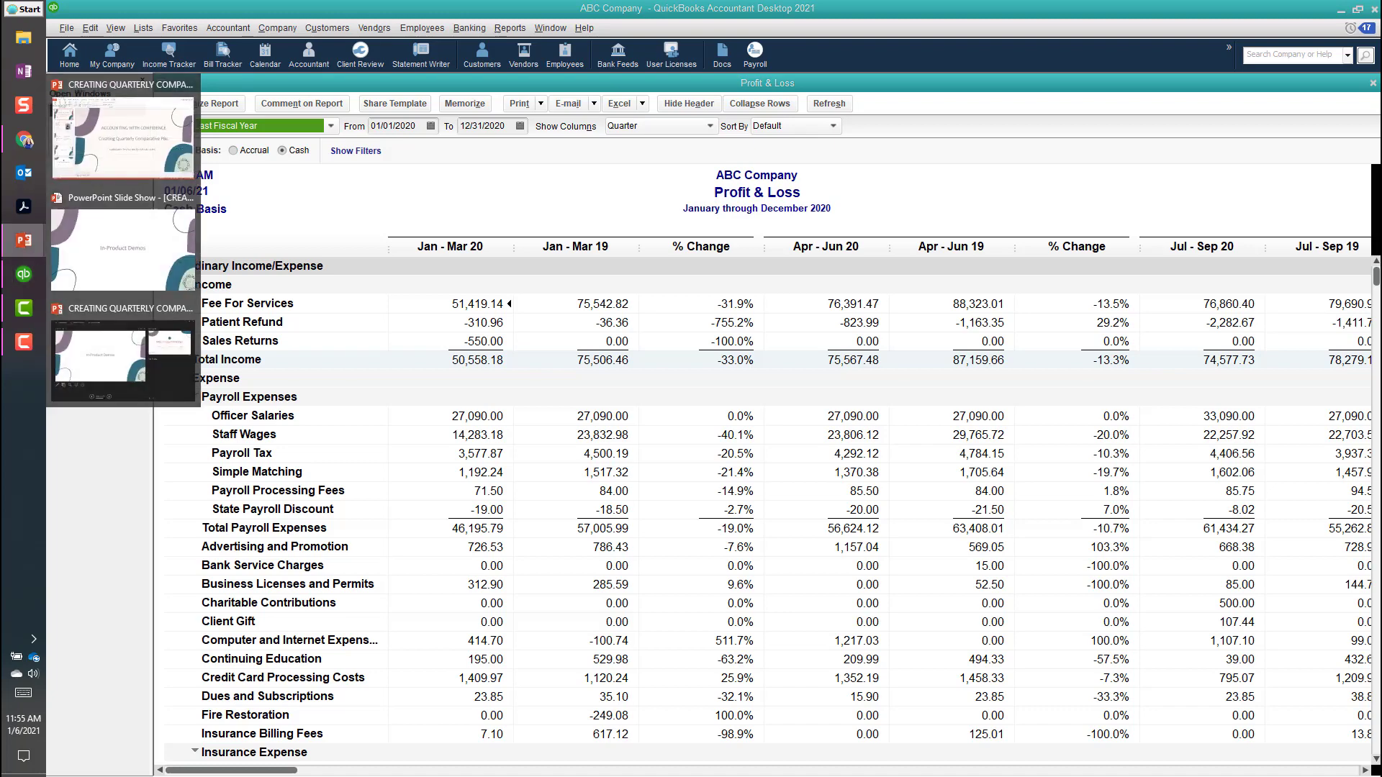
click(123, 241)
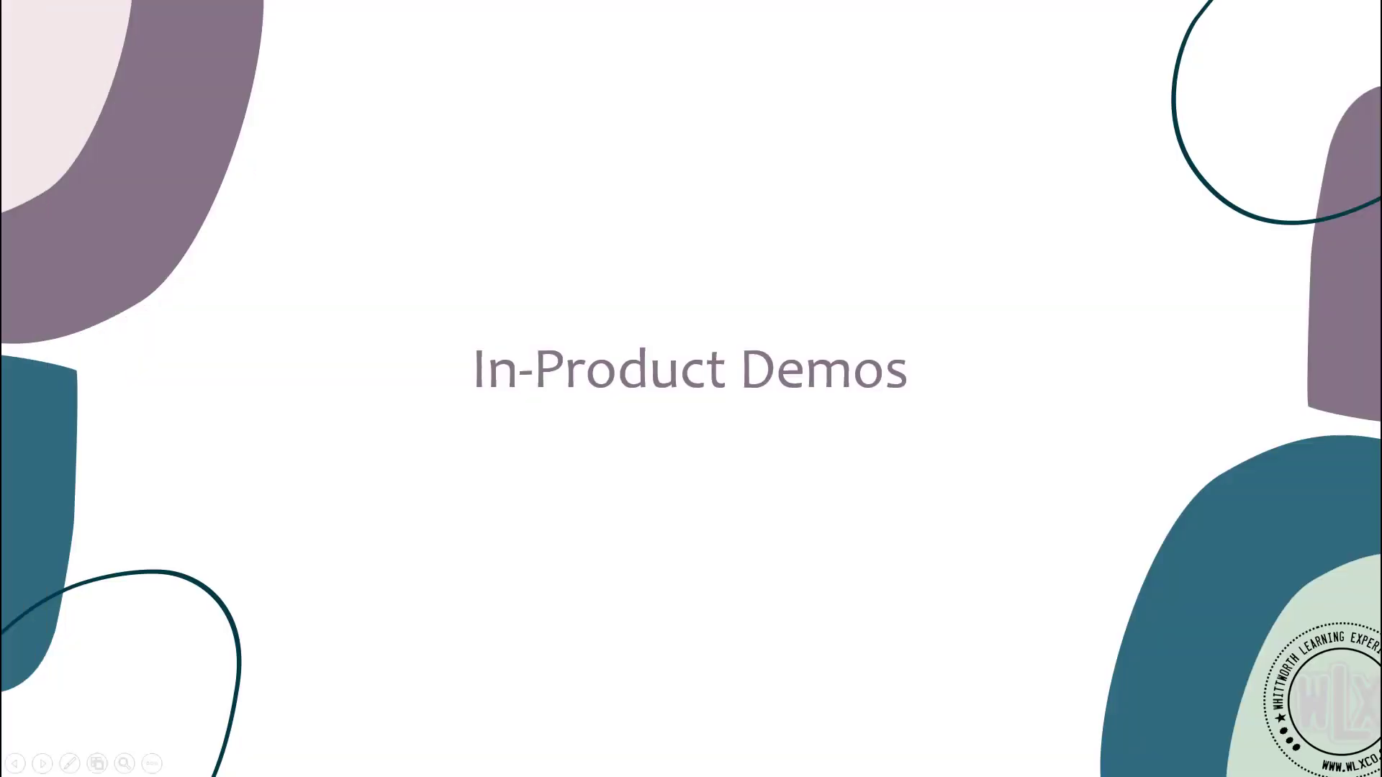
key(Right)
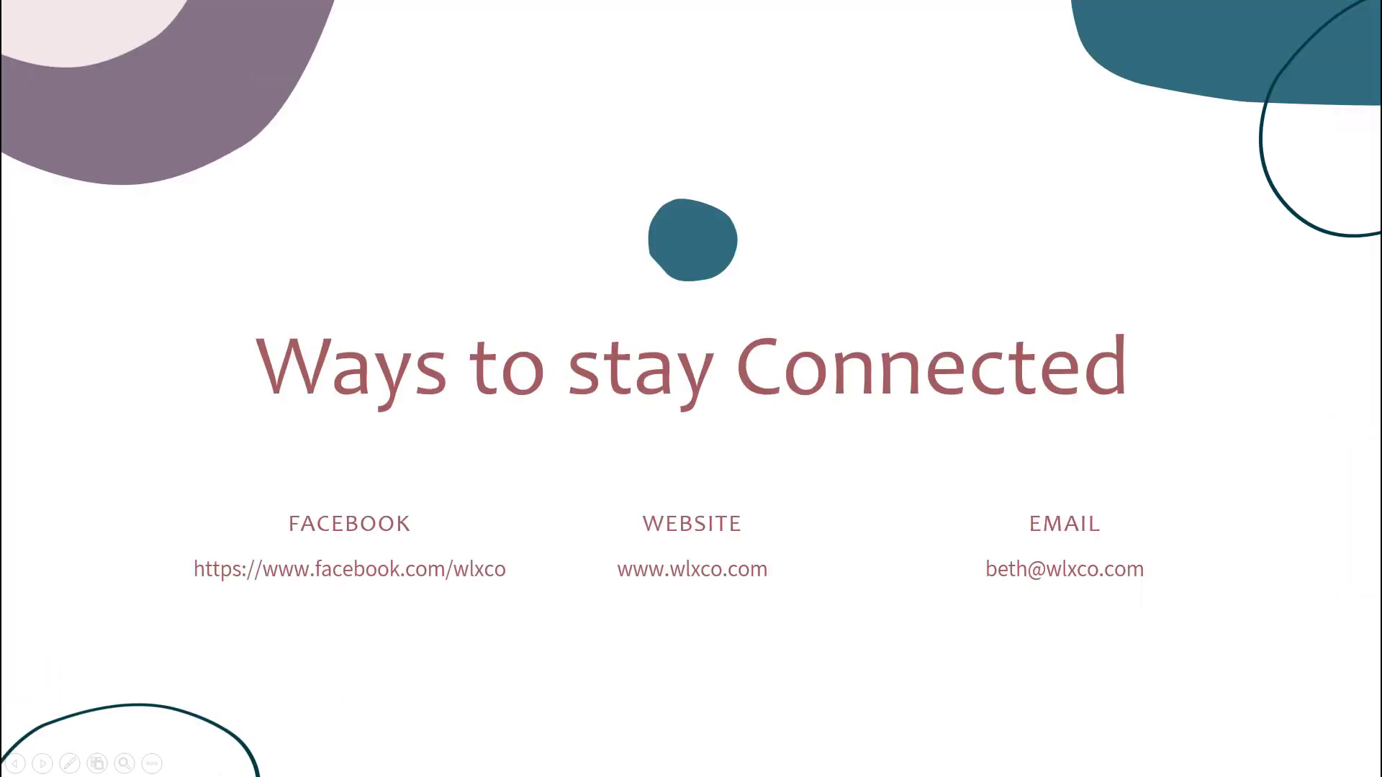